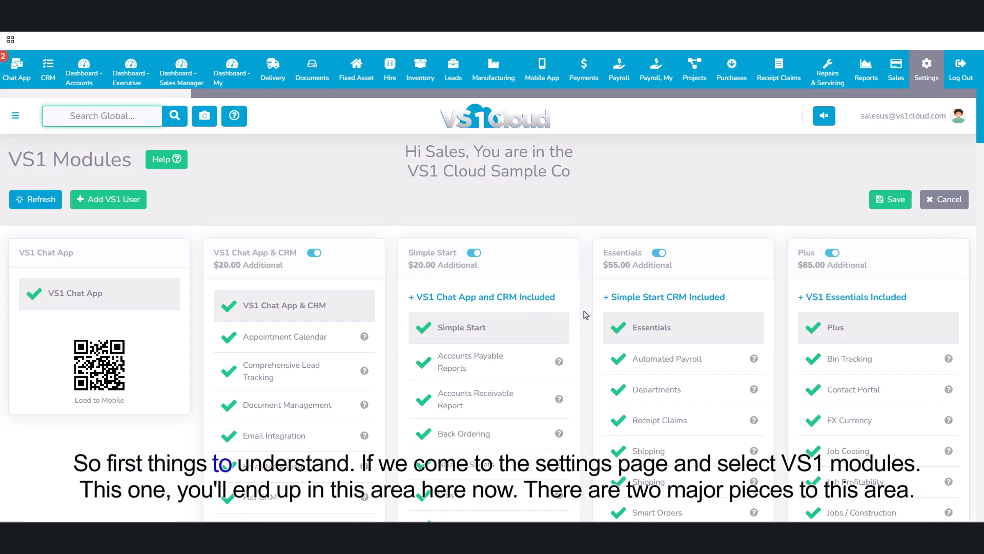
Open the VS1 Modules settings and review the licensed plan modules and the Employee Modules access list.
{"action": "mouse_move", "coordinate": [923, 75]}
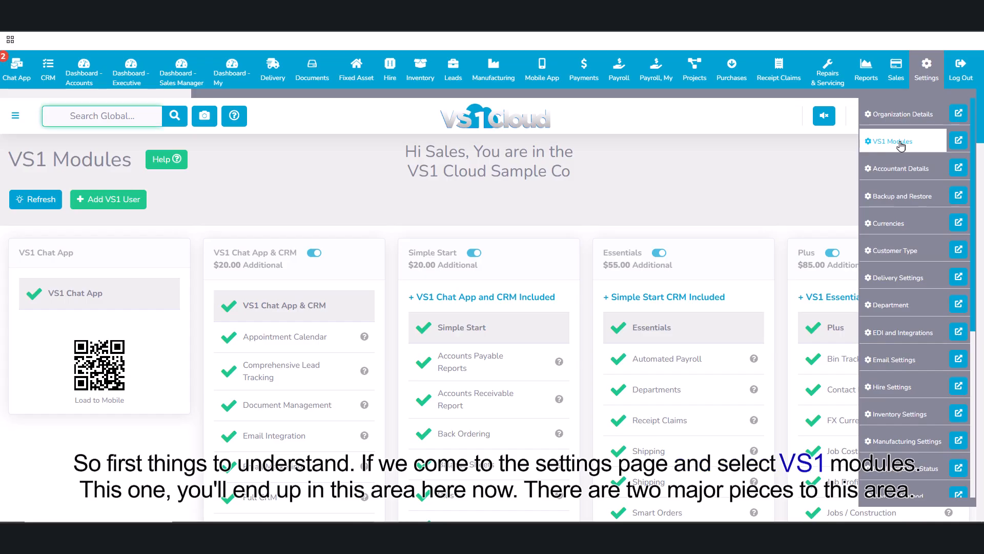
{"action": "left_click", "coordinate": [884, 148]}
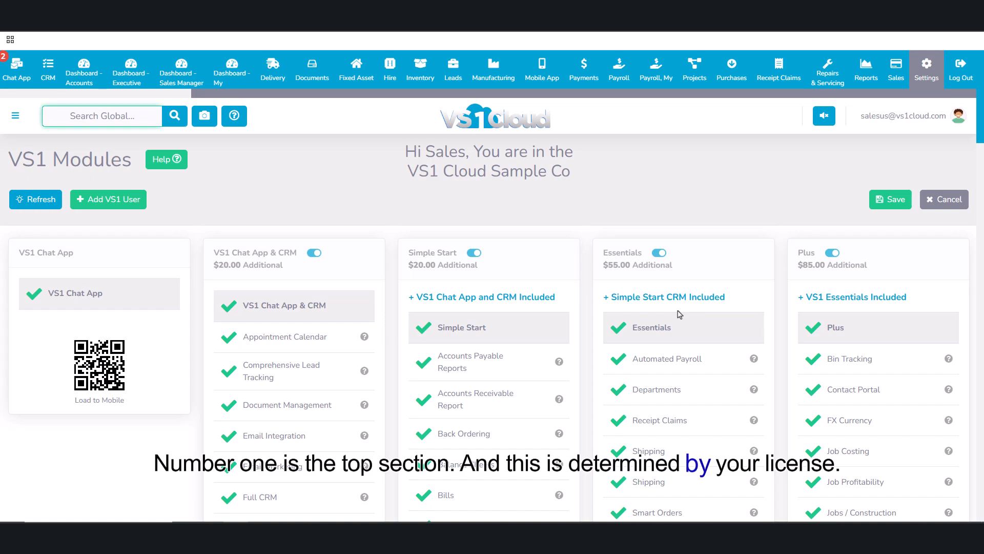
{"action": "scroll", "coordinate": [679, 314], "scroll_direction": "down", "scroll_amount": 15}
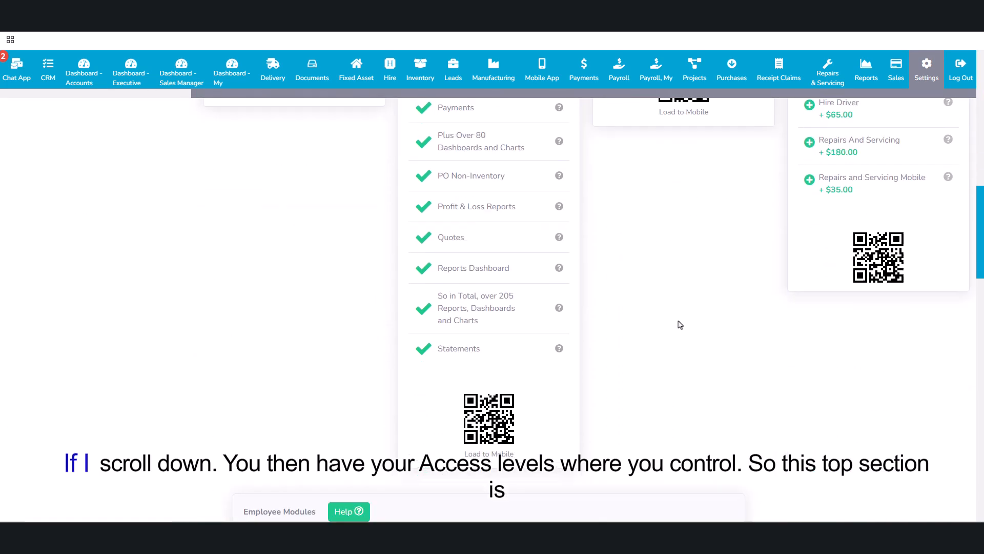
{"action": "scroll", "coordinate": [601, 356], "scroll_direction": "down", "scroll_amount": 2}
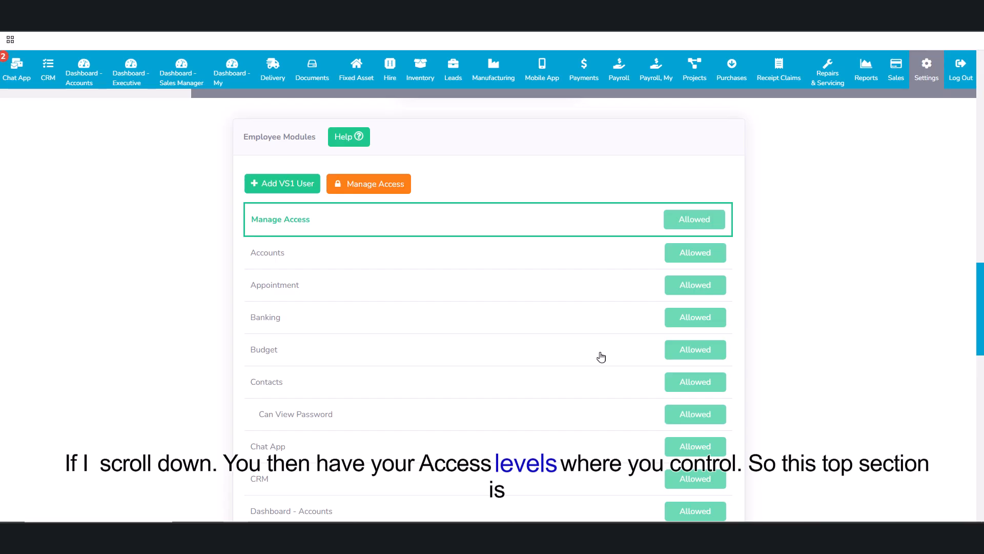
{"action": "scroll", "coordinate": [601, 356], "scroll_direction": "up", "scroll_amount": 7}
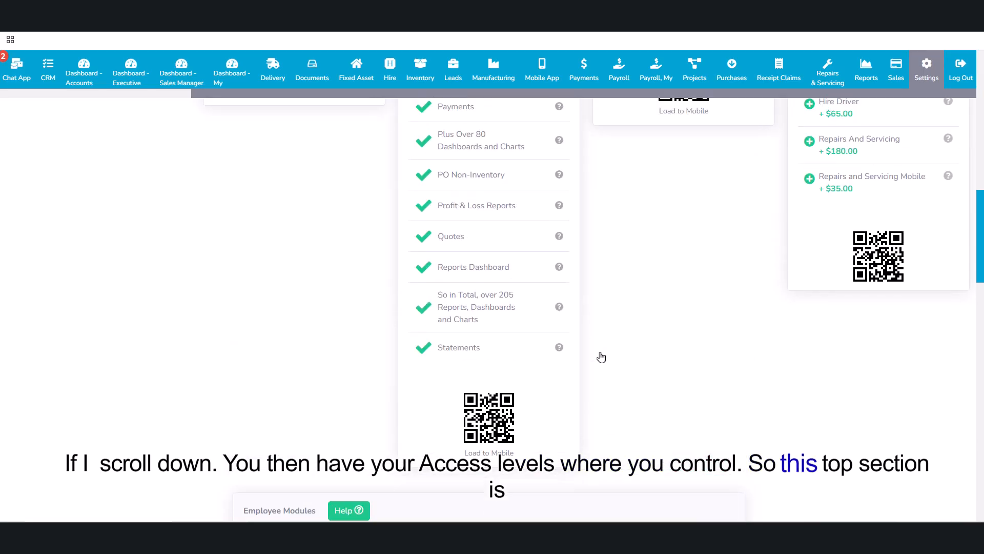
{"action": "scroll", "coordinate": [601, 356], "scroll_direction": "up", "scroll_amount": 12}
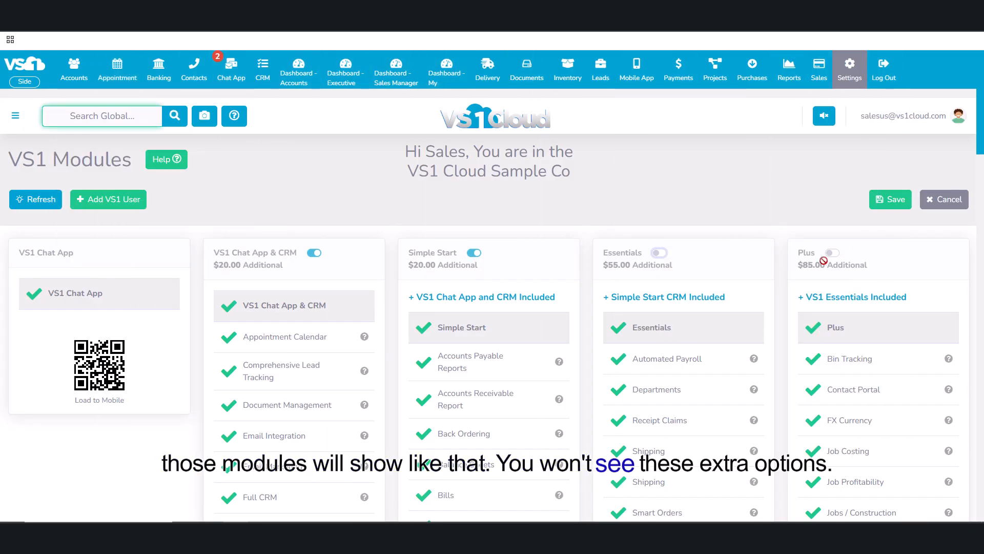
Switch the Simple Start plan off and on again, and re-enable the Essentials and Plus plans.
{"action": "left_click", "coordinate": [474, 254]}
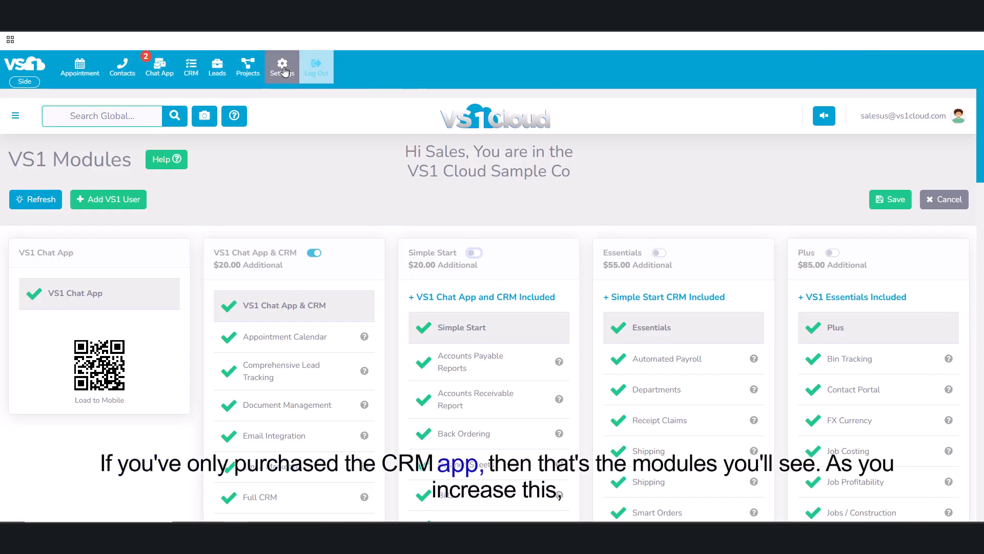
{"action": "left_click", "coordinate": [474, 253]}
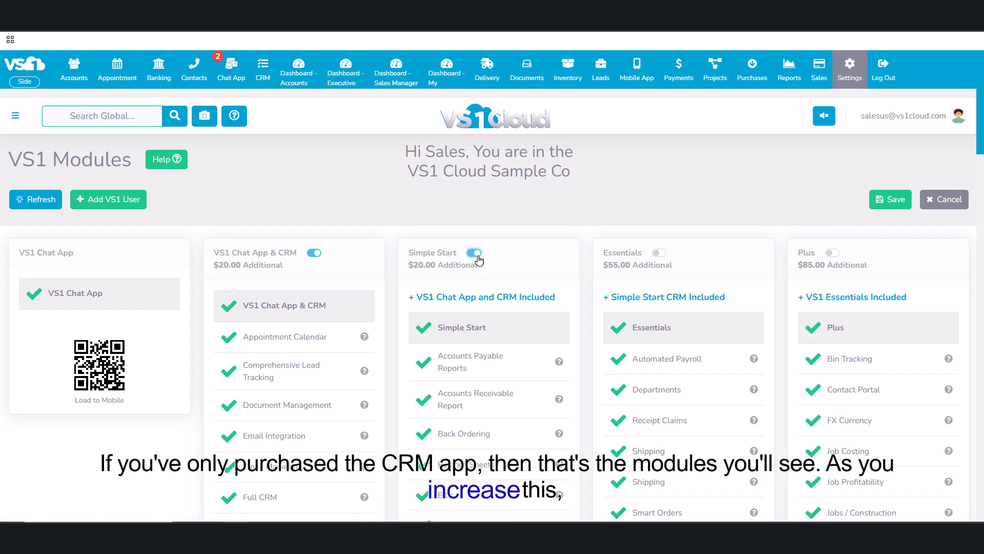
{"action": "left_click", "coordinate": [659, 254]}
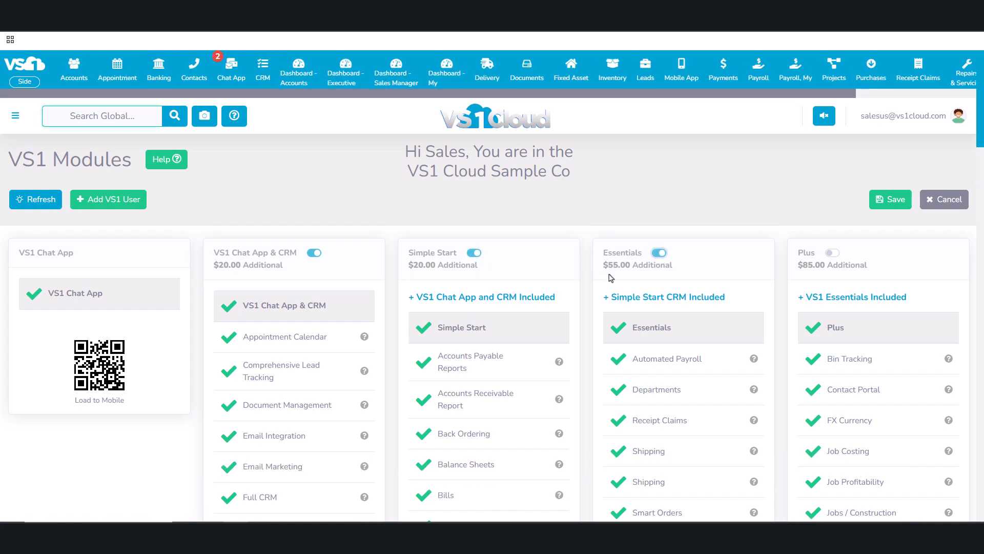
{"action": "left_click", "coordinate": [832, 253]}
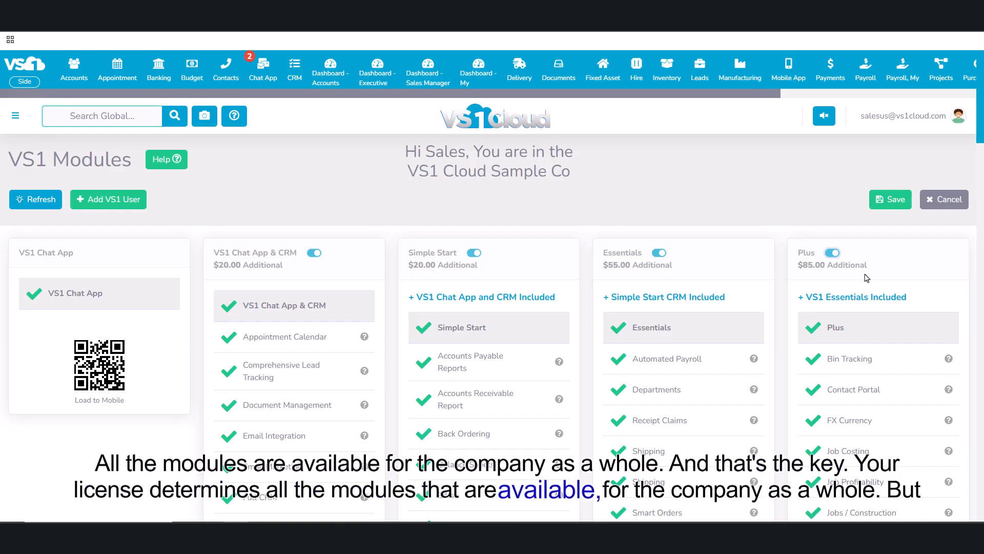
Start managing access by employee group in Employee Modules and load the Accounts group's access levels.
{"action": "scroll", "coordinate": [777, 342], "scroll_direction": "down", "scroll_amount": 8}
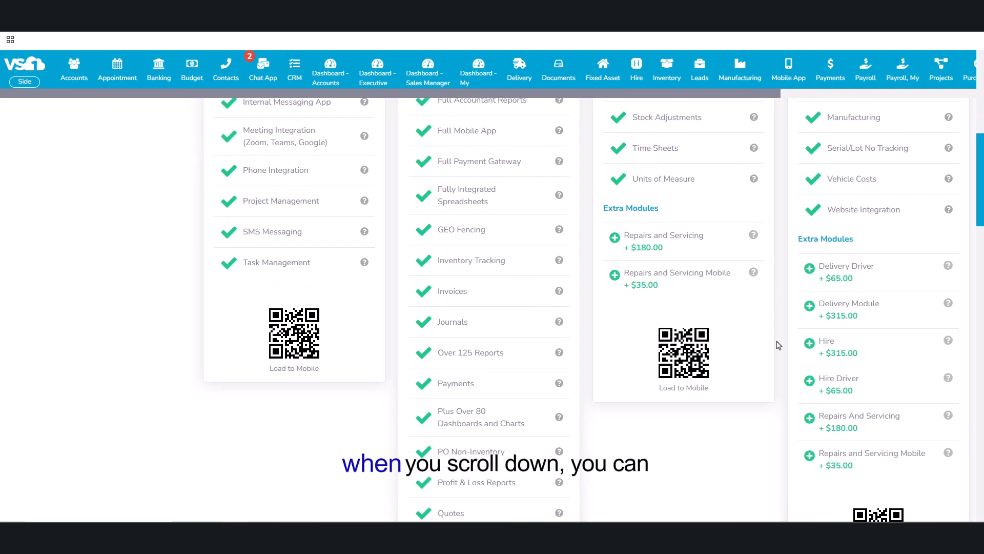
{"action": "scroll", "coordinate": [778, 345], "scroll_direction": "down", "scroll_amount": 12}
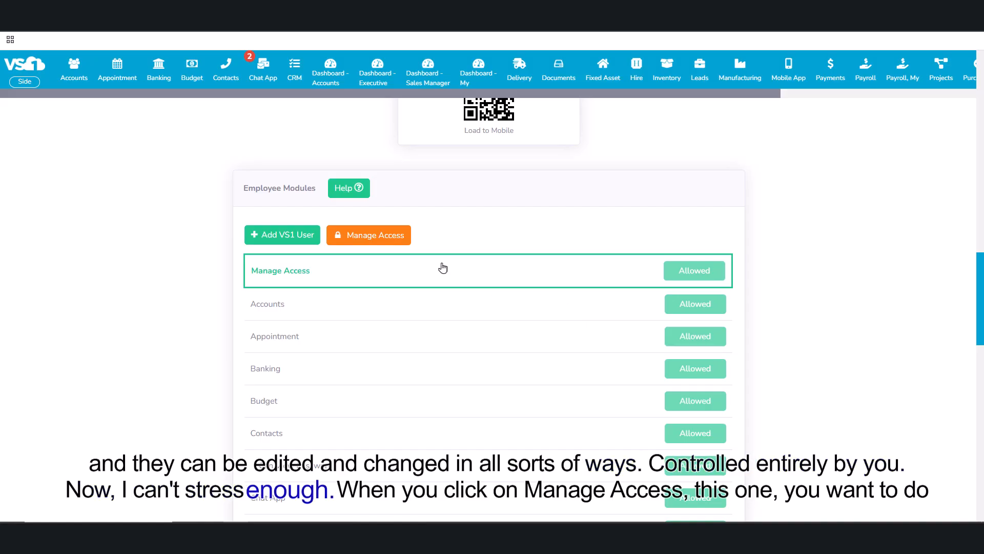
{"action": "left_click", "coordinate": [368, 237]}
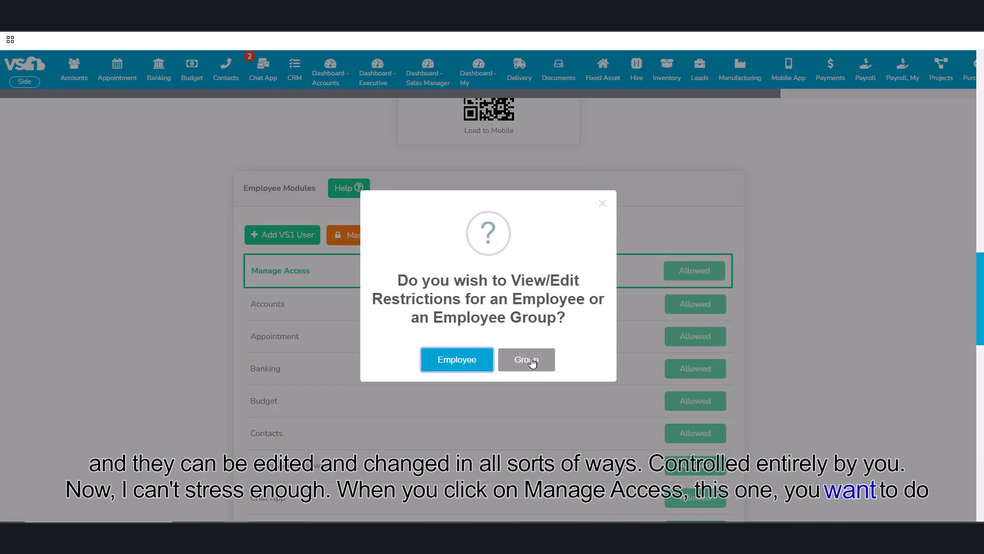
{"action": "left_click", "coordinate": [533, 362]}
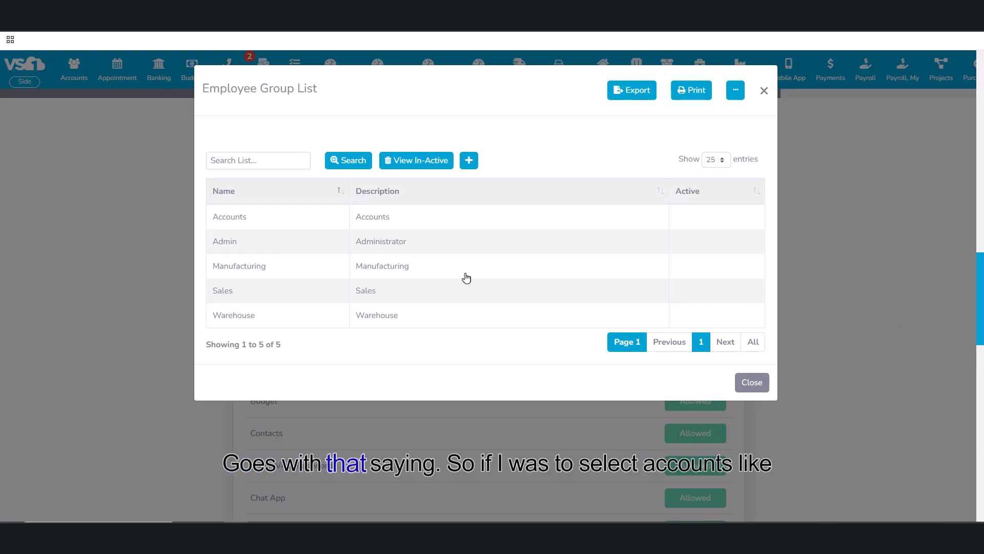
{"action": "left_click", "coordinate": [273, 220]}
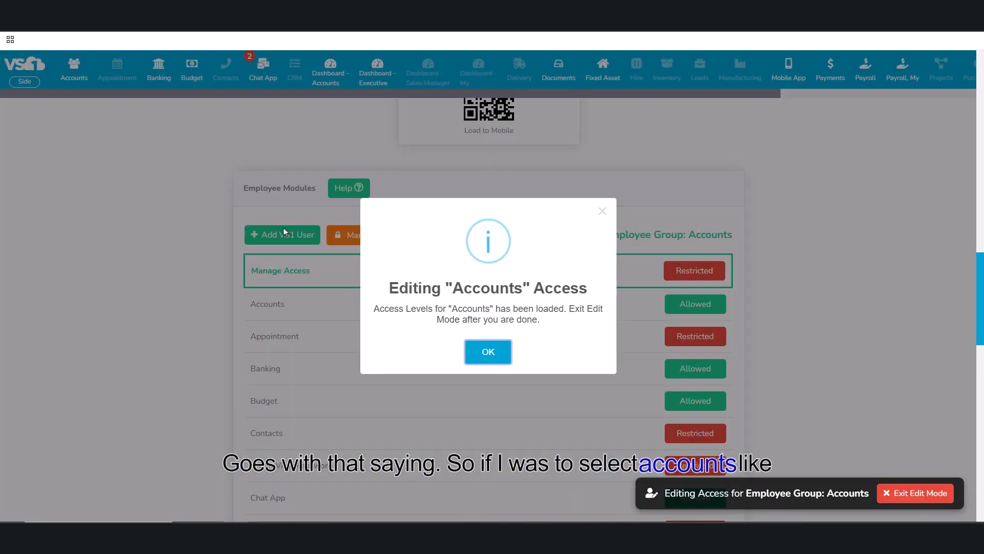
{"action": "left_click", "coordinate": [488, 352]}
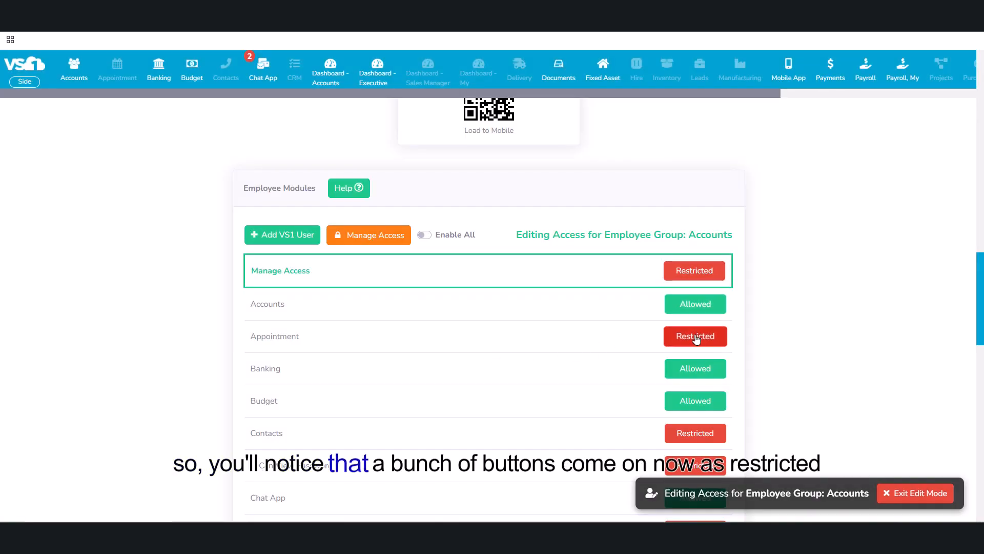
Review the Accounts group's allowed and restricted modules, and try to open the restricted Appointment module.
{"action": "scroll", "coordinate": [619, 358], "scroll_direction": "down", "scroll_amount": 4}
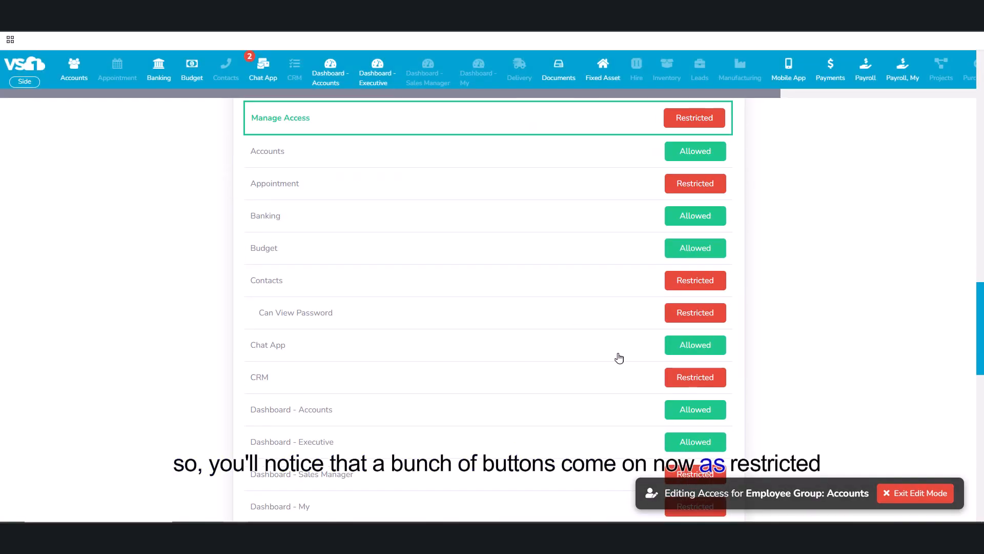
{"action": "scroll", "coordinate": [619, 358], "scroll_direction": "down", "scroll_amount": 6}
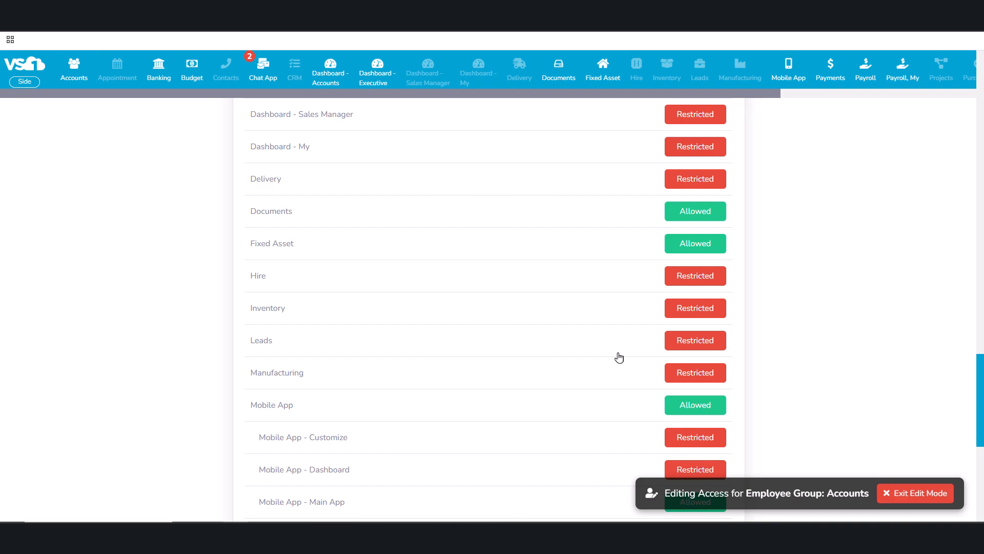
{"action": "scroll", "coordinate": [618, 355], "scroll_direction": "up", "scroll_amount": 12}
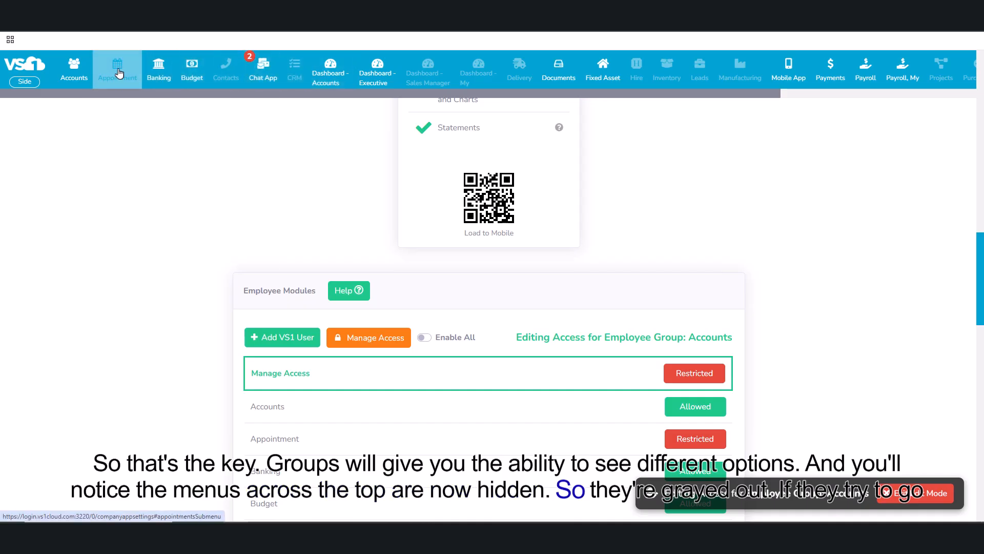
{"action": "left_click", "coordinate": [118, 74]}
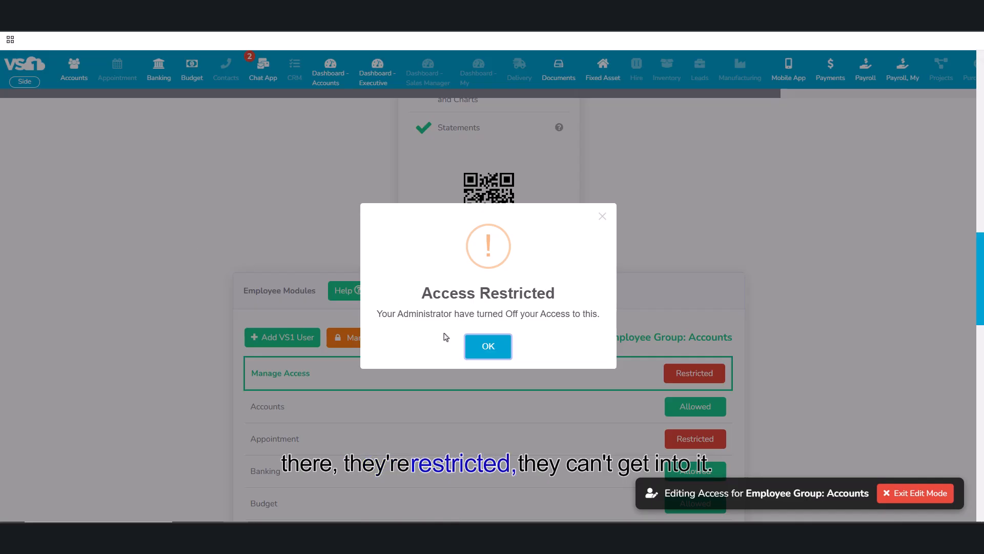
{"action": "left_click", "coordinate": [492, 347]}
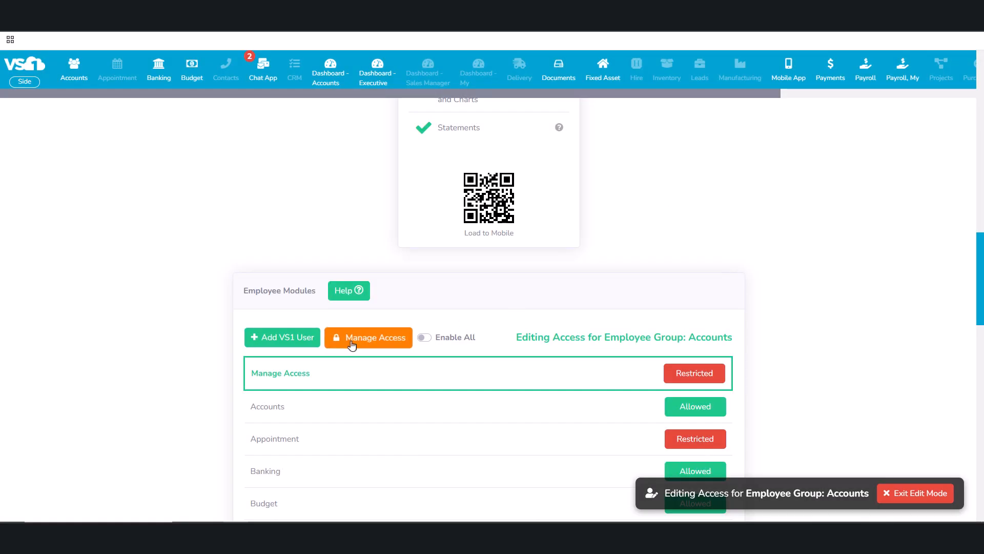
Try to restart access management during editing, and exit edit mode for the Accounts group.
{"action": "left_click", "coordinate": [370, 342]}
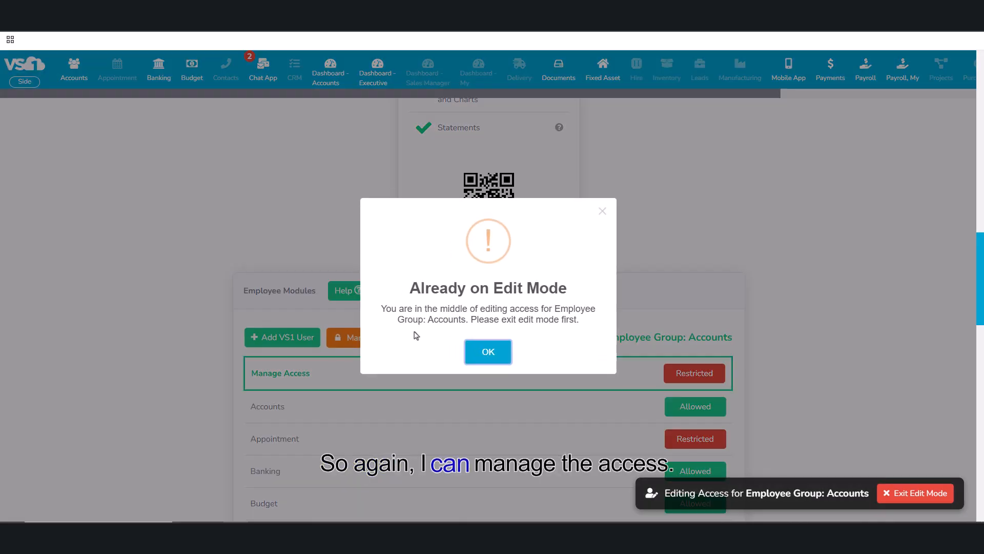
{"action": "left_click", "coordinate": [487, 358]}
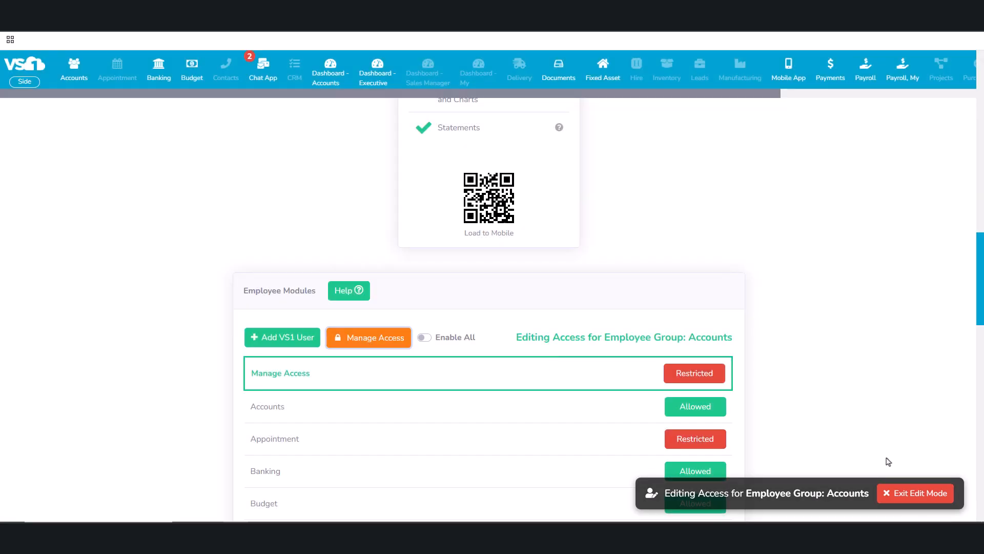
{"action": "left_click", "coordinate": [917, 498]}
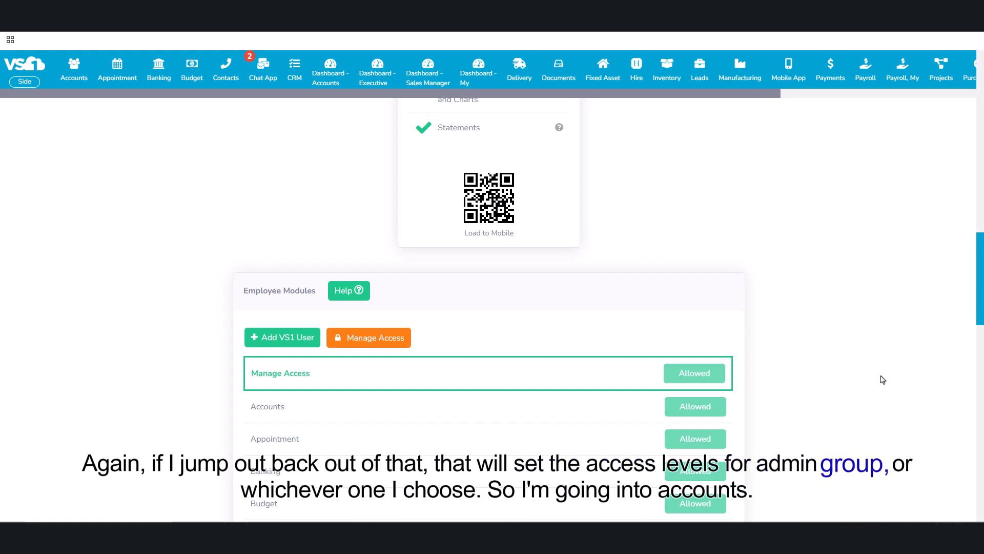
Reload the Accounts employee group's access levels to view its modules, and exit edit mode again.
{"action": "left_click", "coordinate": [374, 340]}
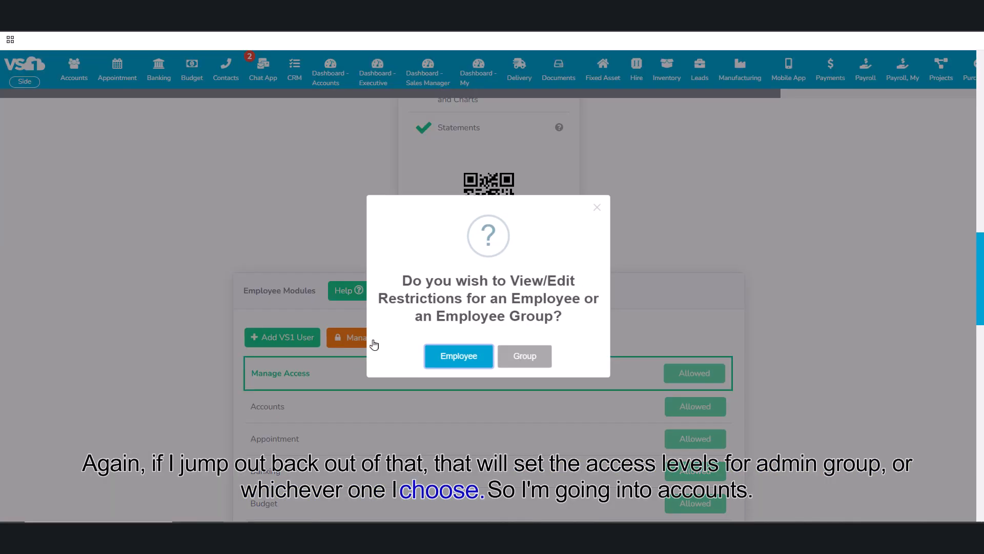
{"action": "left_click", "coordinate": [540, 362]}
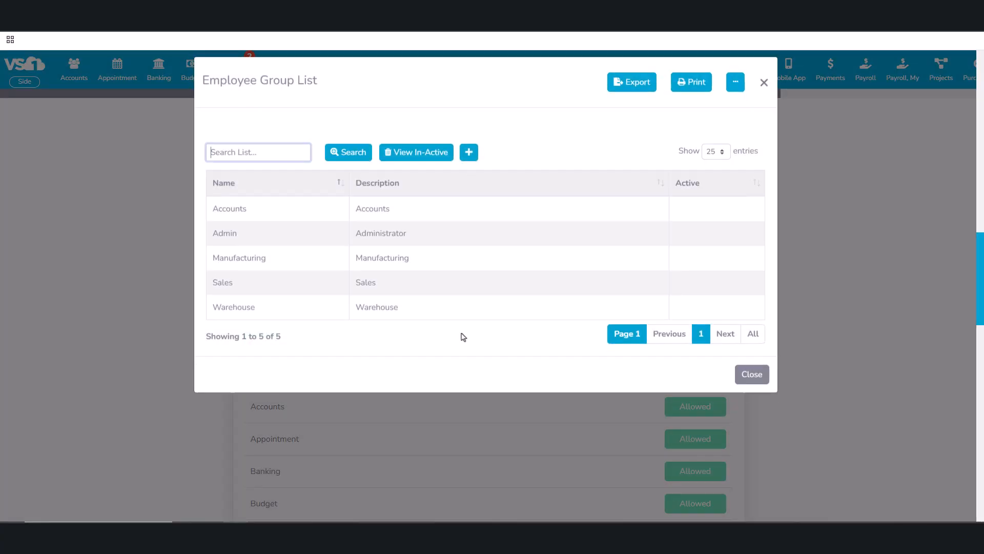
{"action": "left_click", "coordinate": [262, 222]}
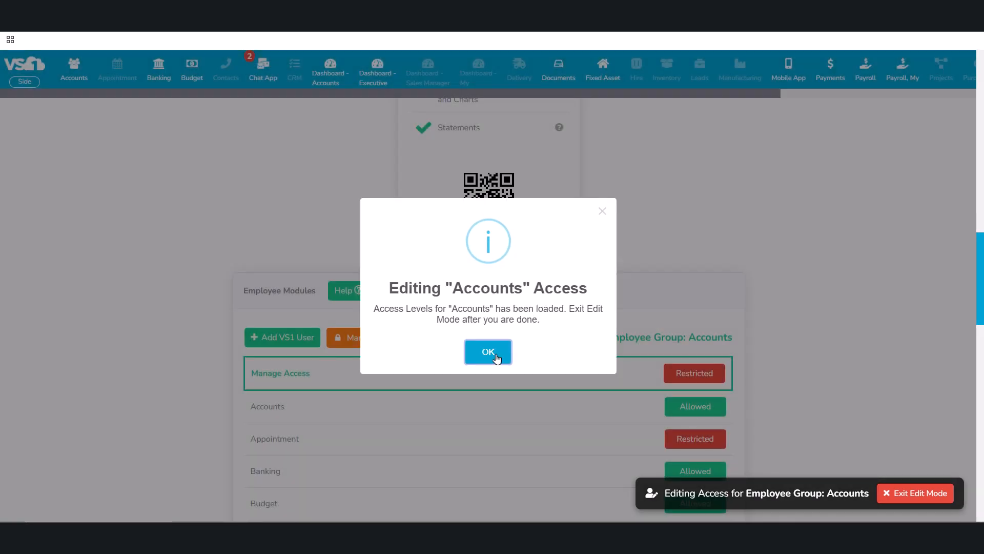
{"action": "left_click", "coordinate": [488, 352]}
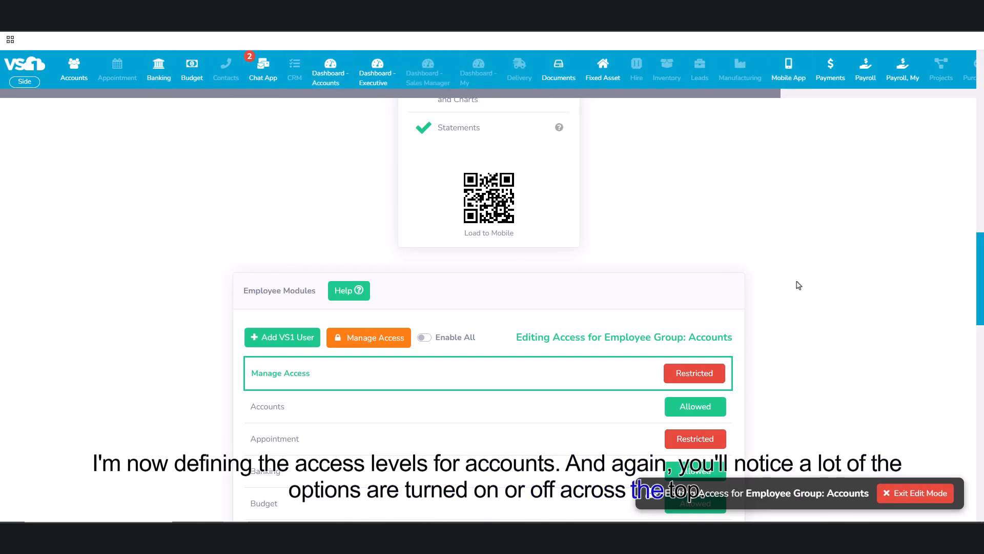
{"action": "left_click", "coordinate": [917, 495]}
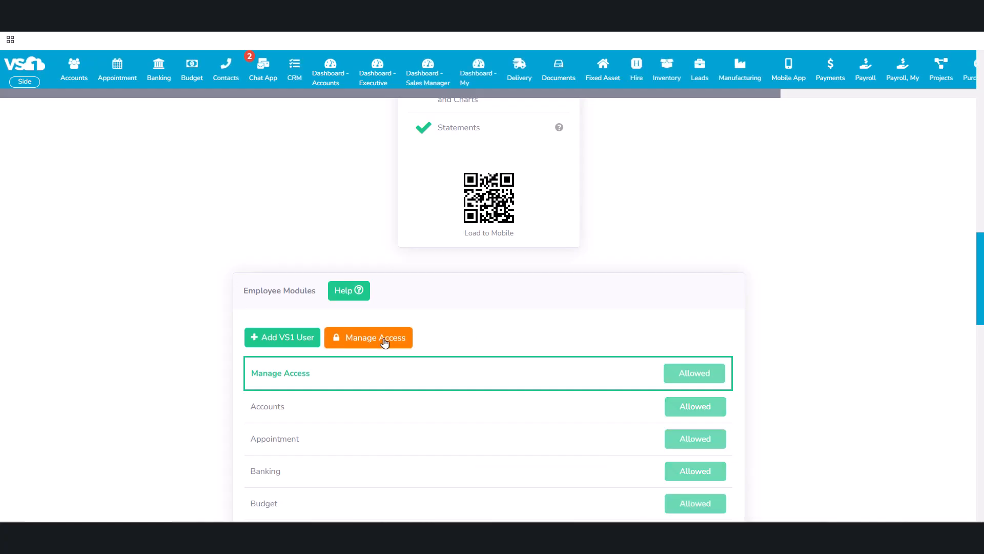
Choose group access management and load the Sales employee group's access levels for editing.
{"action": "left_click", "coordinate": [385, 340]}
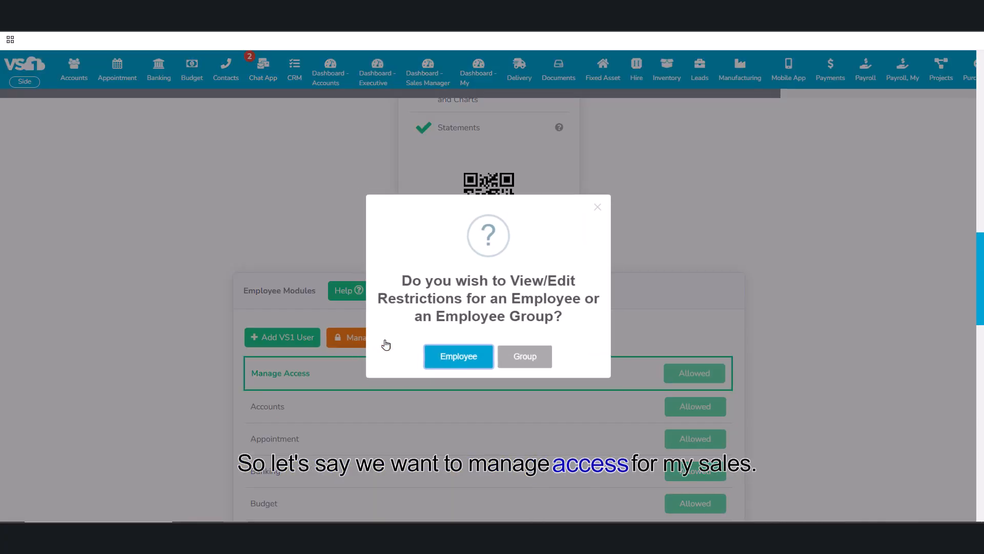
{"action": "left_click", "coordinate": [526, 360]}
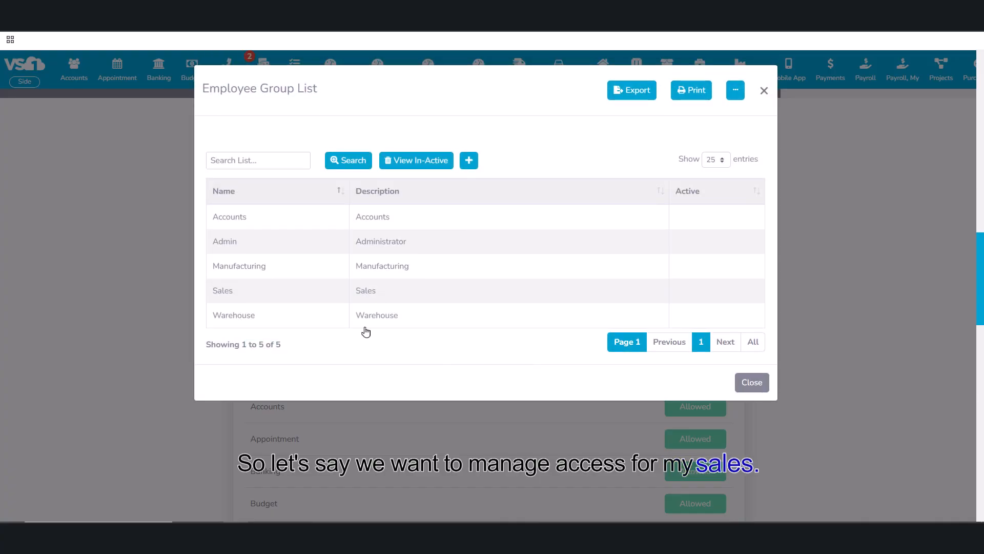
{"action": "left_click", "coordinate": [266, 299]}
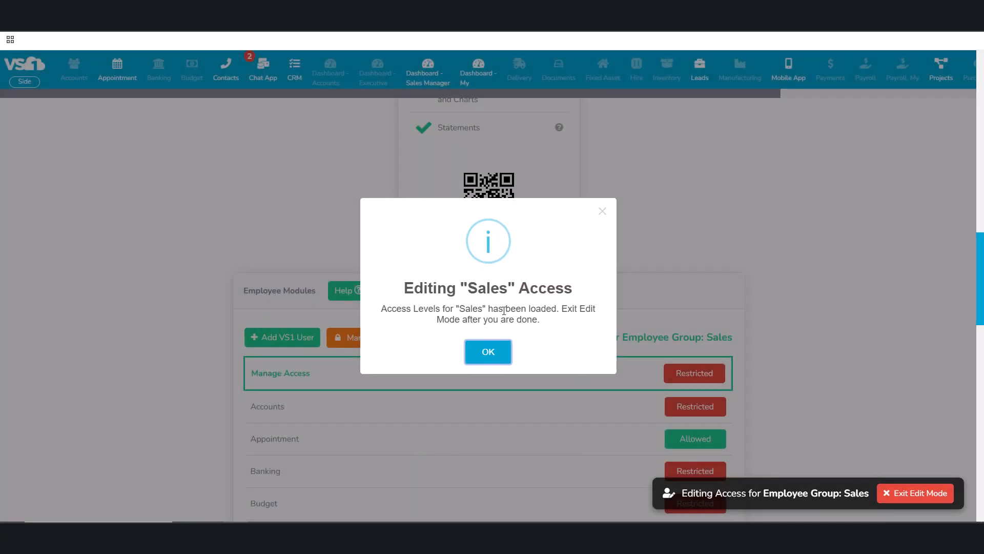
{"action": "left_click", "coordinate": [497, 352]}
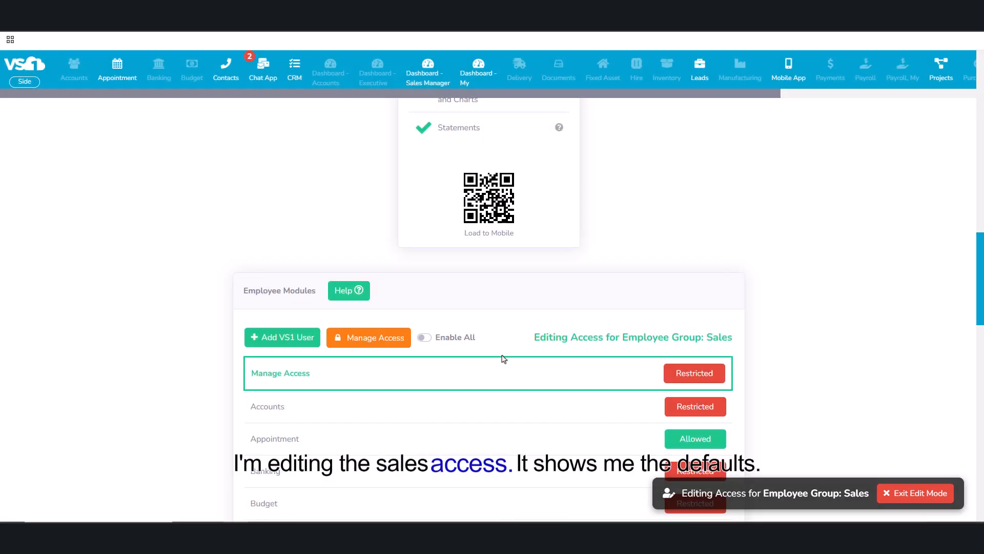
Switch the Sales group's Banking access to Allowed and back to Restricted.
{"action": "scroll", "coordinate": [505, 399], "scroll_direction": "down", "scroll_amount": 2}
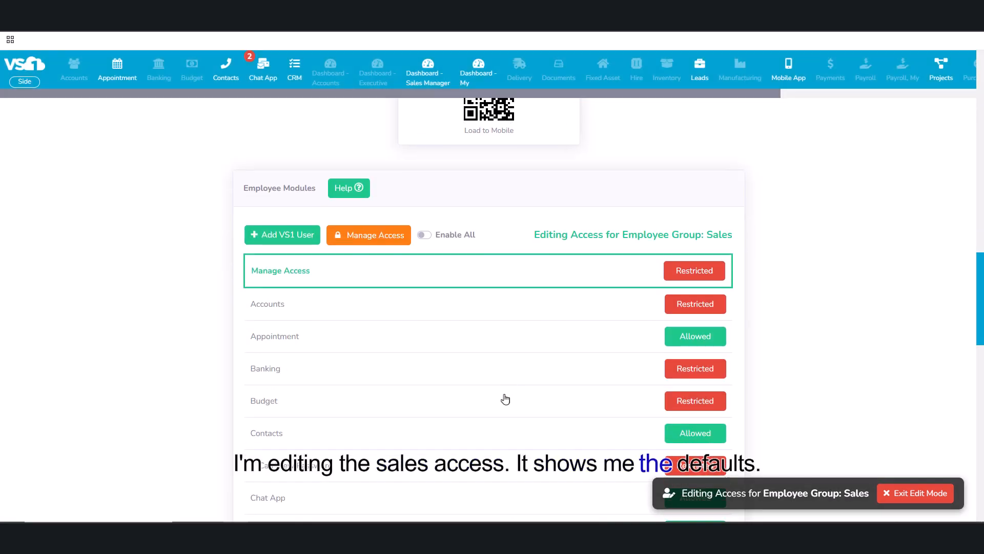
{"action": "left_click", "coordinate": [696, 373]}
{"action": "left_click", "coordinate": [698, 373]}
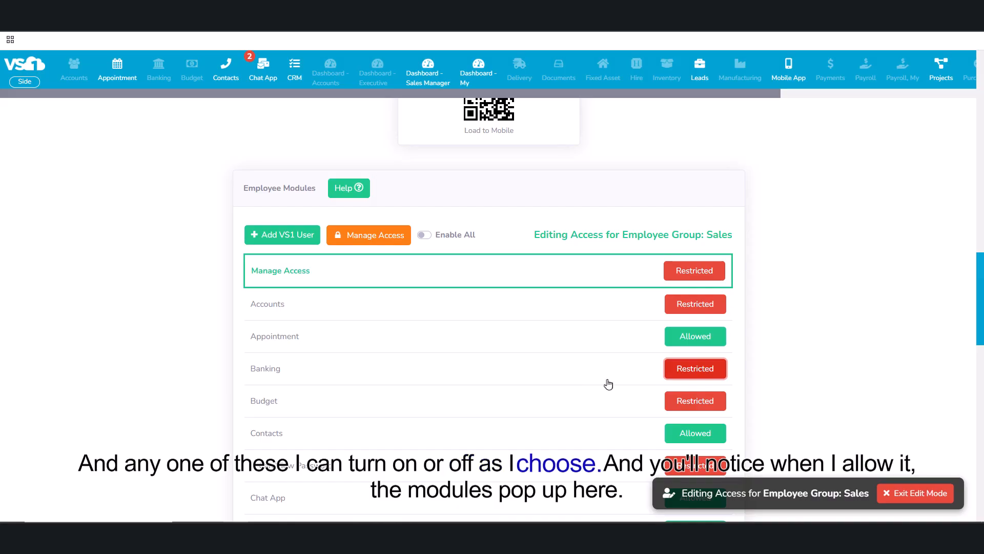
Allow Banking for the Sales group to view its submenu, restrict it again, and try to open the Banking module.
{"action": "left_click", "coordinate": [687, 373]}
{"action": "mouse_move", "coordinate": [155, 88]}
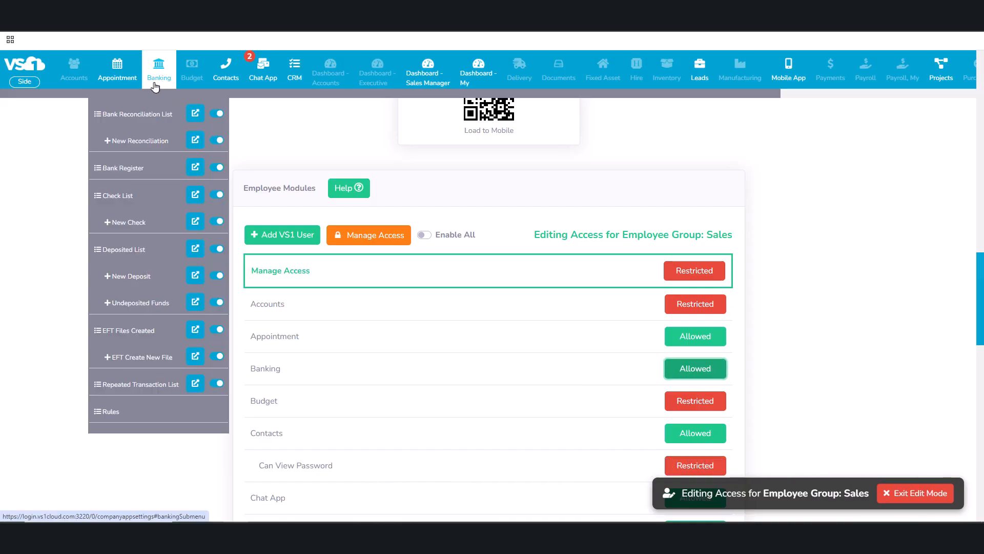
{"action": "left_click", "coordinate": [705, 372]}
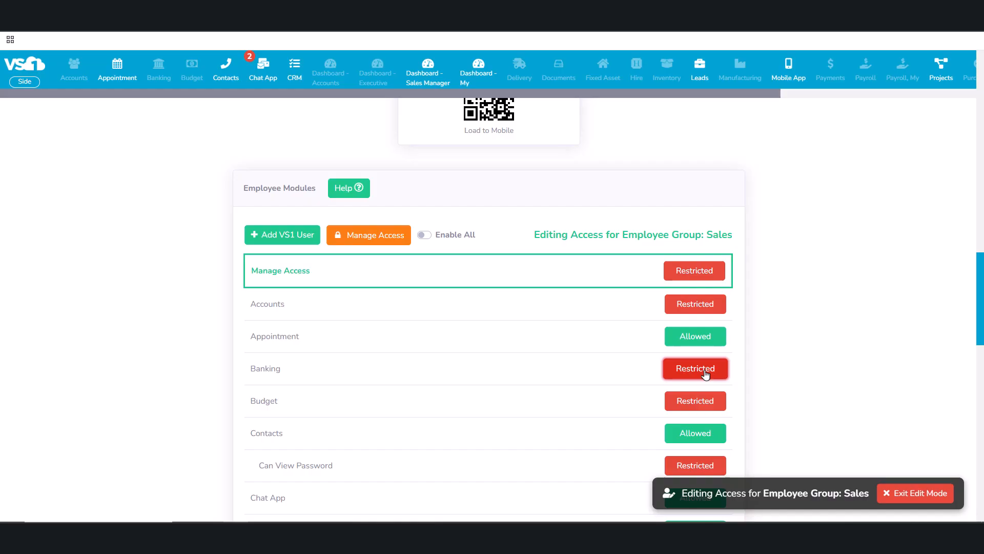
{"action": "left_click", "coordinate": [160, 77]}
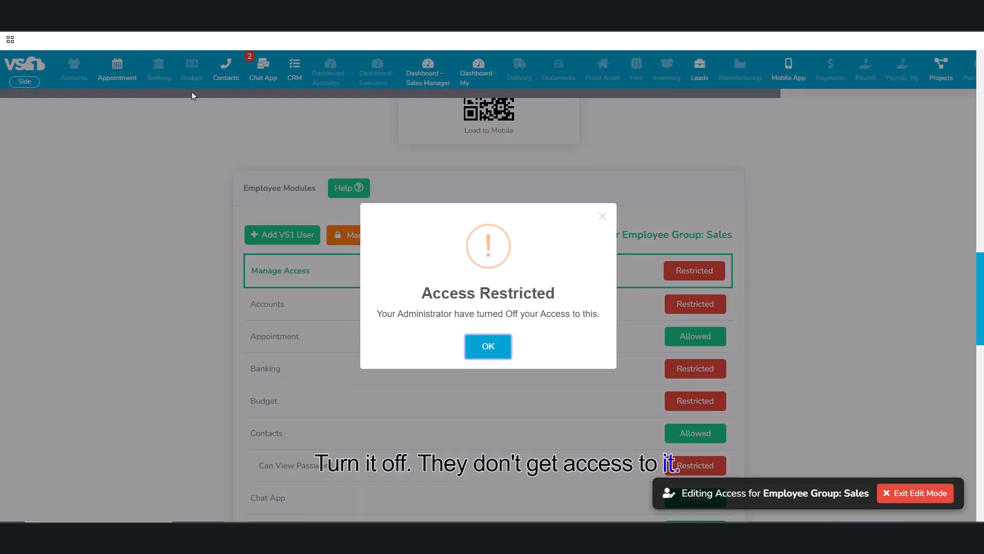
{"action": "left_click", "coordinate": [488, 348]}
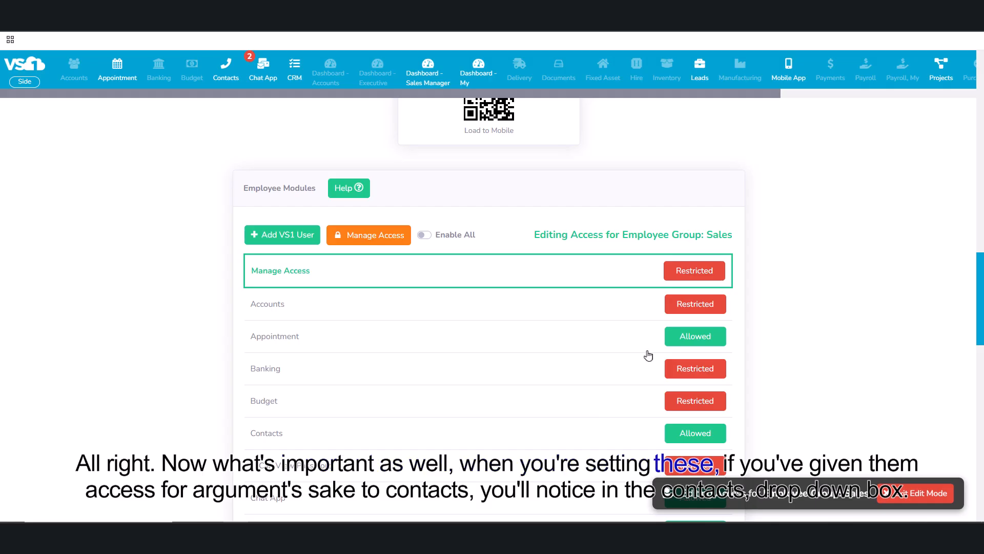
Turn off the Sales group's access to Employee List and New Employee within the Contacts module.
{"action": "scroll", "coordinate": [513, 414], "scroll_direction": "down", "scroll_amount": 1}
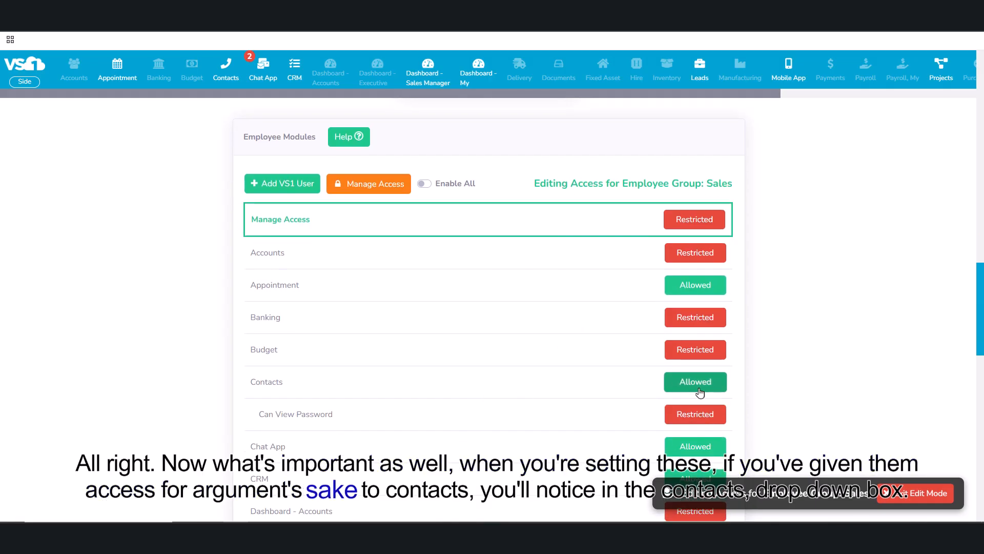
{"action": "mouse_move", "coordinate": [228, 79]}
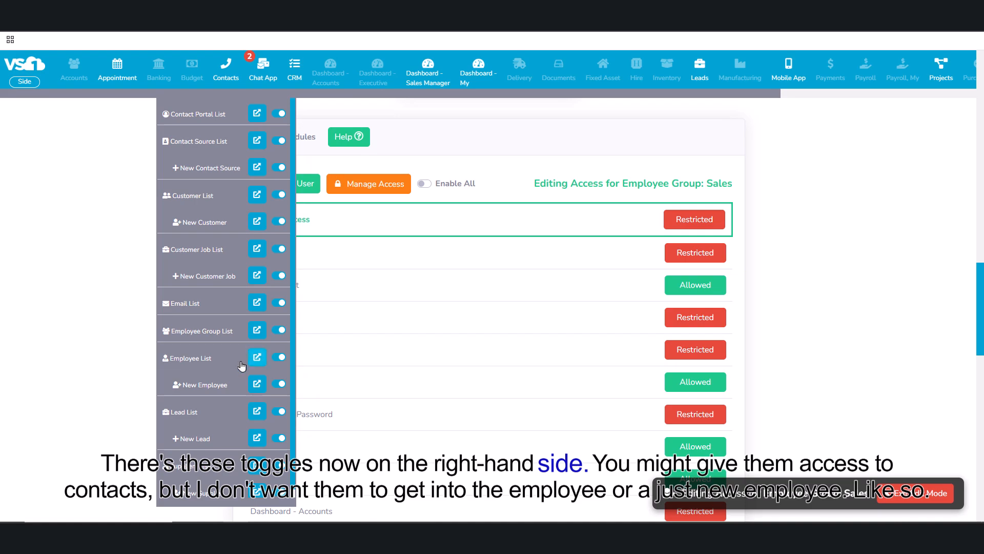
{"action": "left_click", "coordinate": [281, 361]}
{"action": "left_click", "coordinate": [282, 385]}
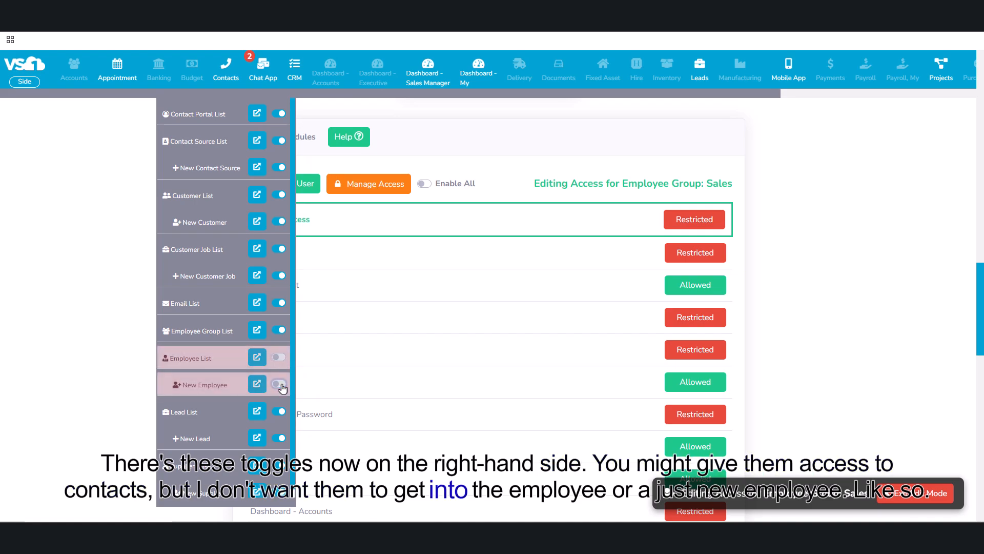
{"action": "left_click", "coordinate": [392, 376]}
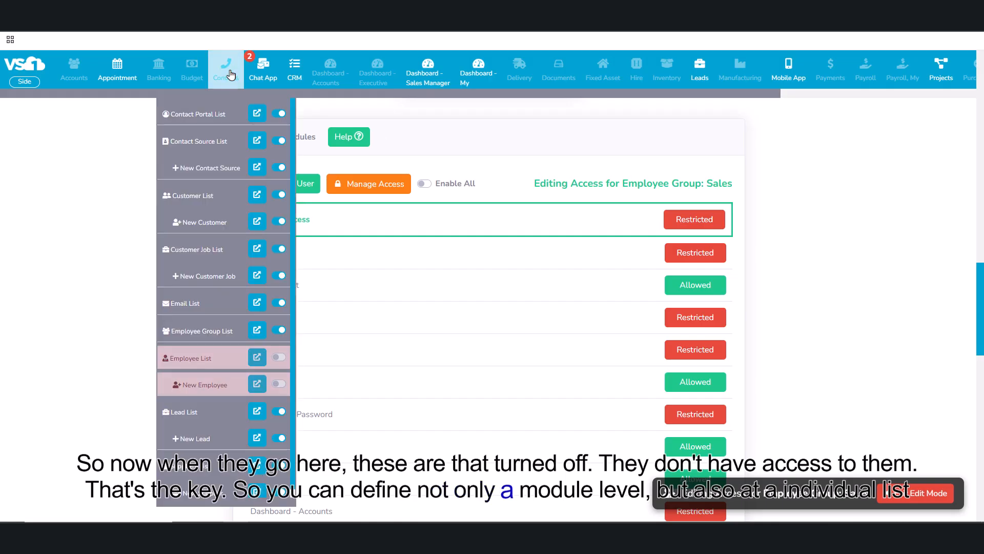
Turn the Sales group's access to Employee List and New Employee in Contacts back on.
{"action": "left_click", "coordinate": [281, 363]}
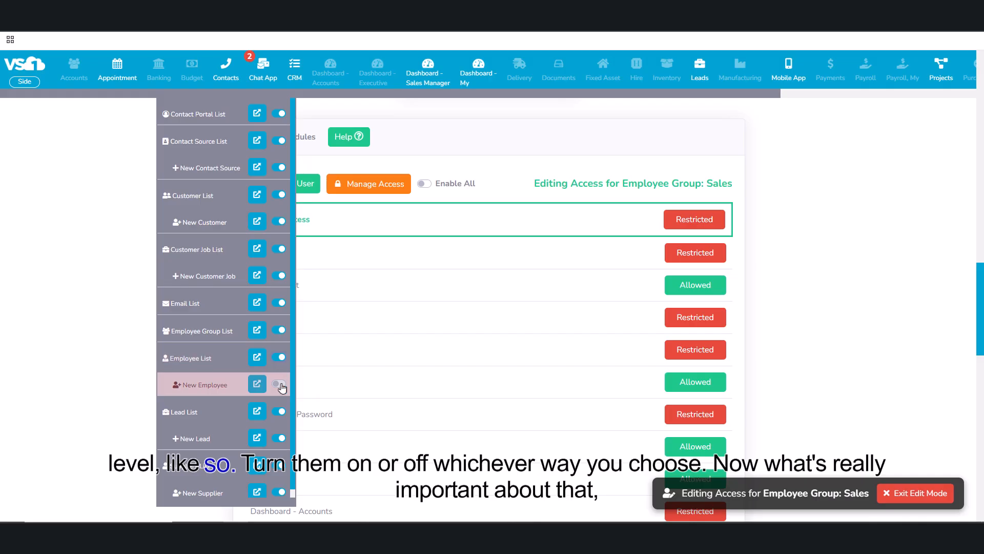
{"action": "left_click", "coordinate": [280, 385]}
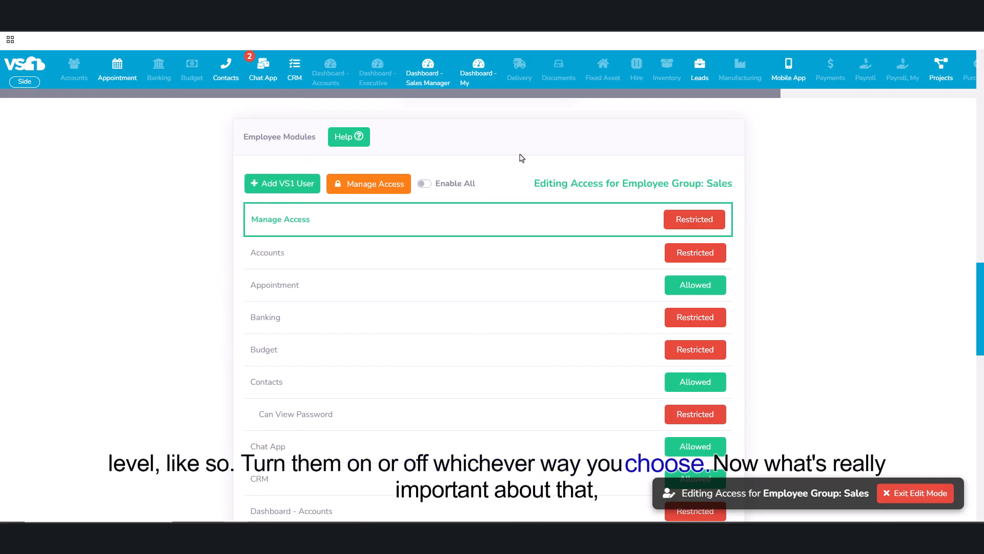
{"action": "left_click", "coordinate": [521, 156]}
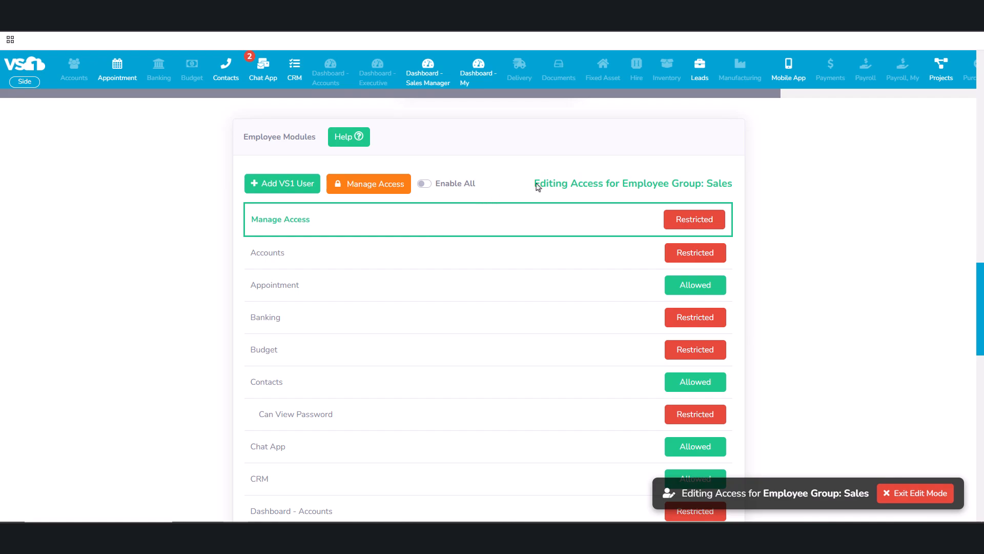
Open invoice 893 for Configure Electrical from the Invoice List of the Sales module.
{"action": "left_click_drag", "start_coordinate": [711, 94], "coordinate": [918, 94]}
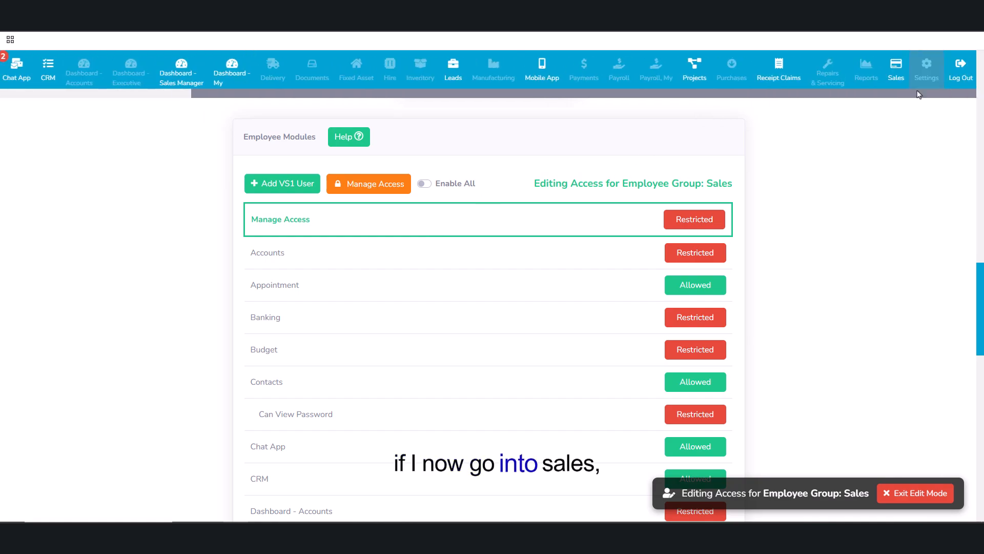
{"action": "mouse_move", "coordinate": [902, 71]}
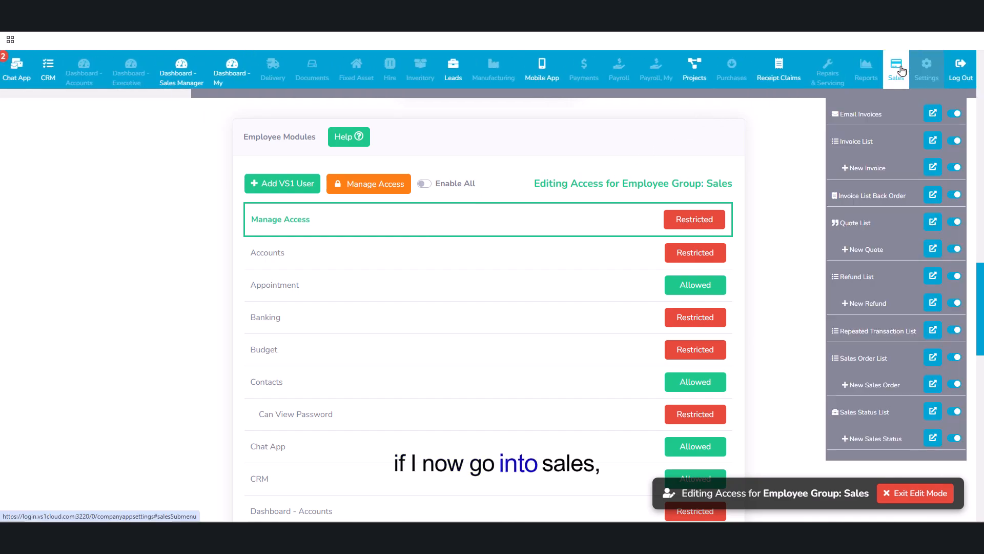
{"action": "left_click", "coordinate": [872, 146]}
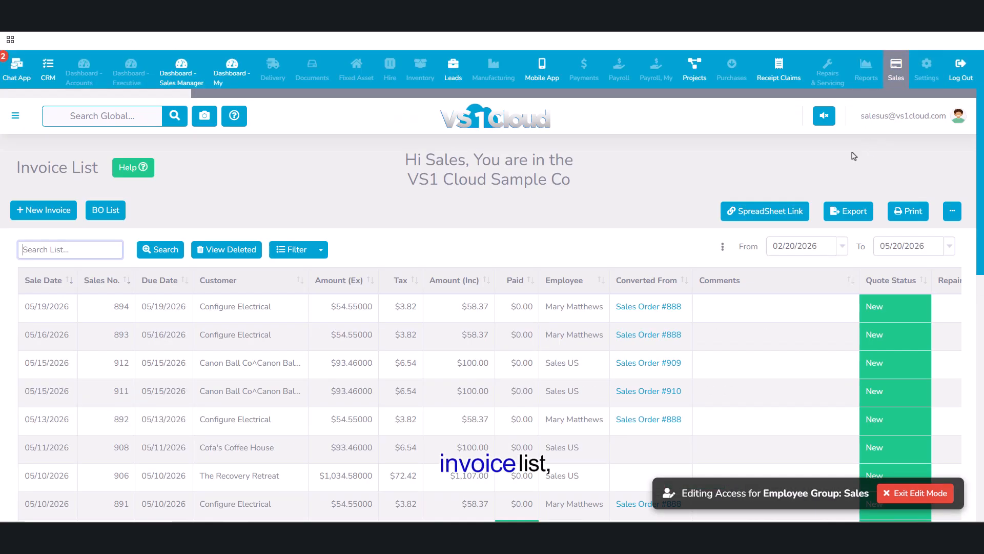
{"action": "left_click", "coordinate": [255, 341]}
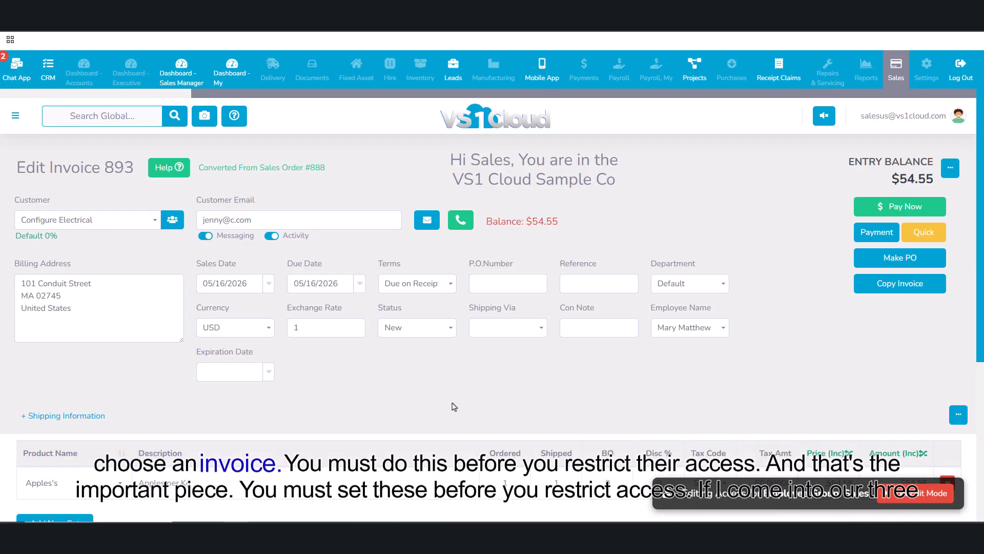
Turn off the Sales group's access to the Cost (Ex) column in the invoice lines' display settings, save, and decline storing the address.
{"action": "scroll", "coordinate": [433, 410], "scroll_direction": "down", "scroll_amount": 2}
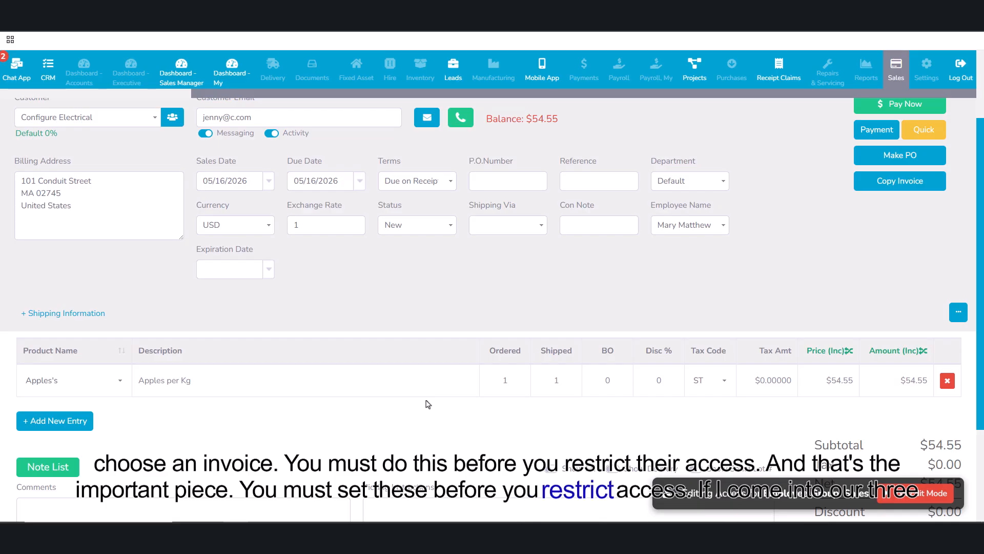
{"action": "left_click", "coordinate": [964, 314]}
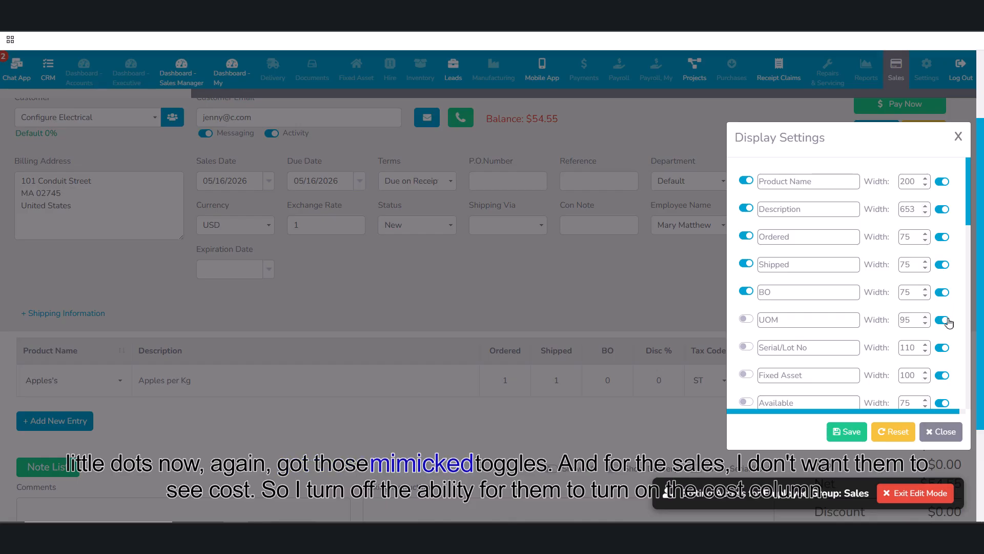
{"action": "left_click_drag", "start_coordinate": [970, 202], "coordinate": [970, 239]}
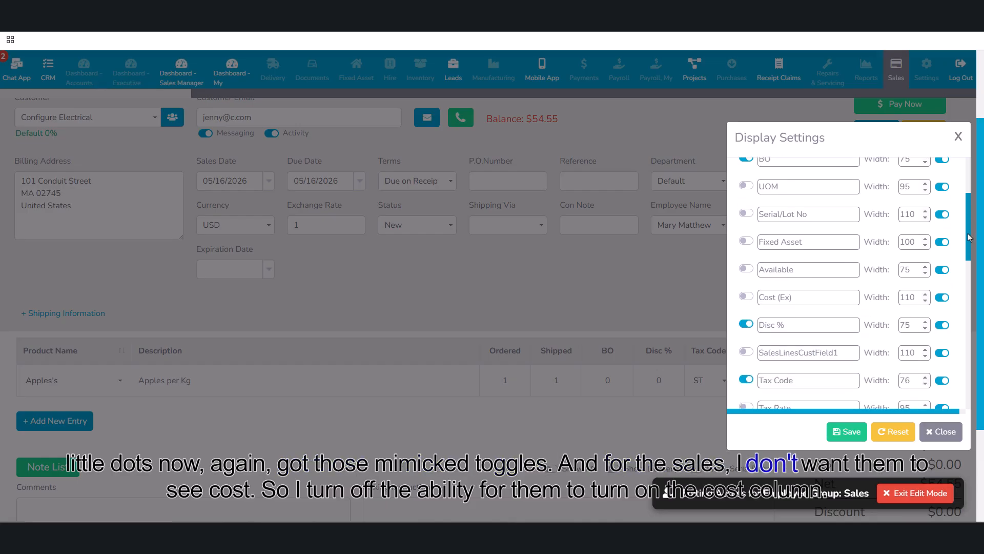
{"action": "left_click", "coordinate": [943, 299]}
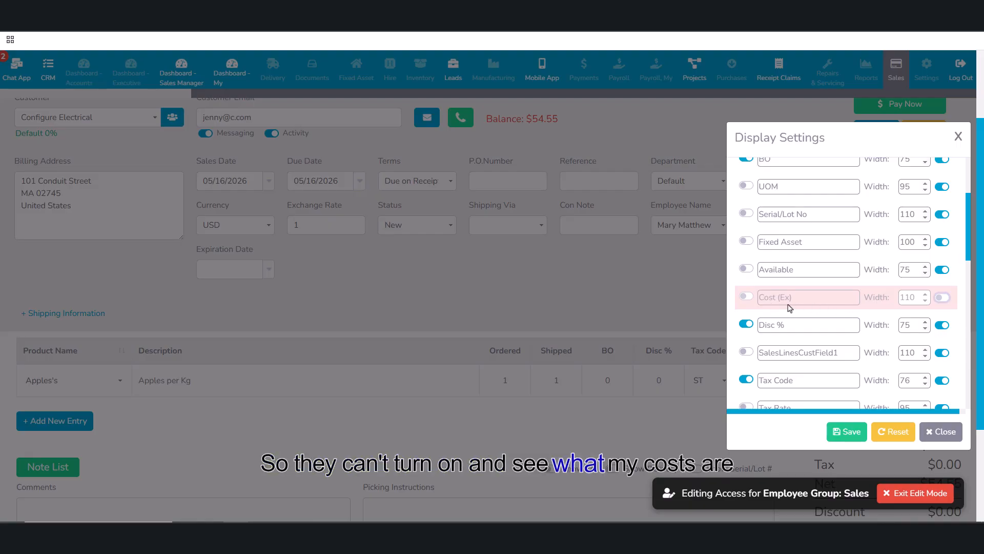
{"action": "left_click", "coordinate": [850, 434]}
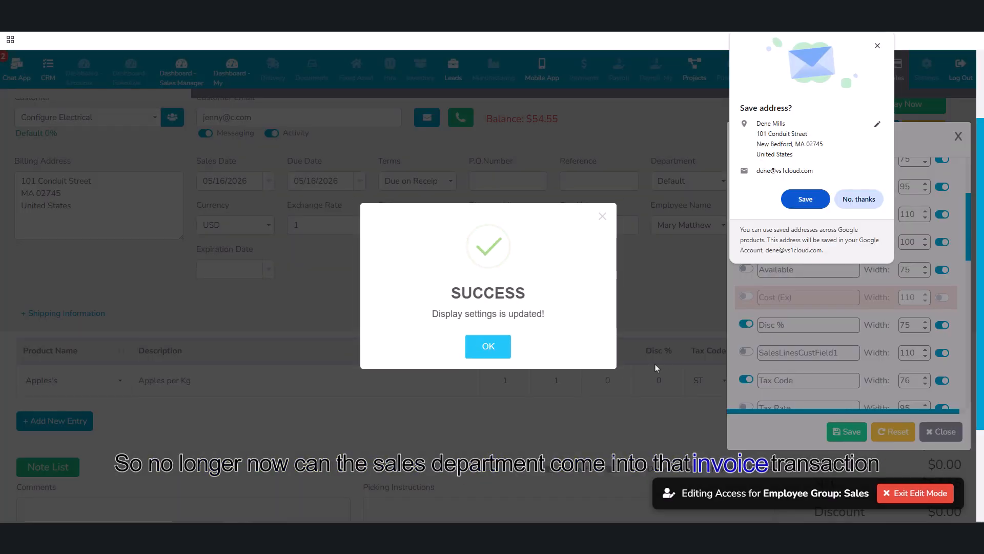
{"action": "left_click", "coordinate": [858, 199]}
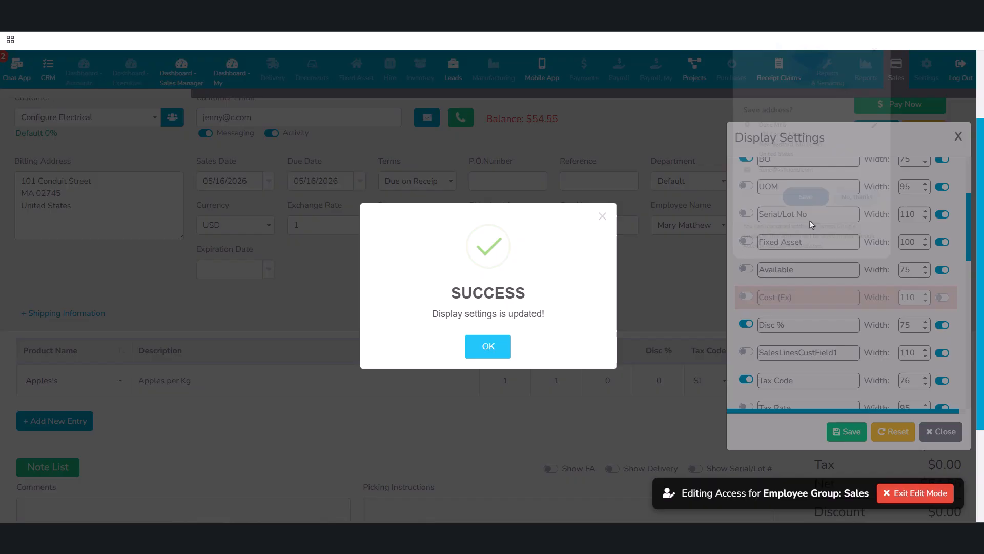
{"action": "left_click", "coordinate": [495, 348]}
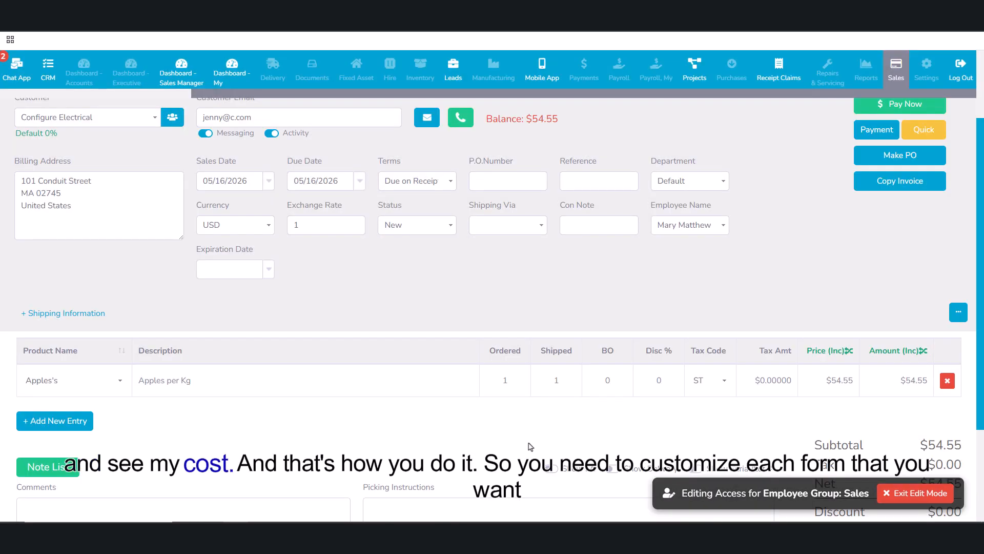
Reopen the invoice lines' display settings, re-enable access to Cost (Ex), and show that column.
{"action": "left_click", "coordinate": [957, 312]}
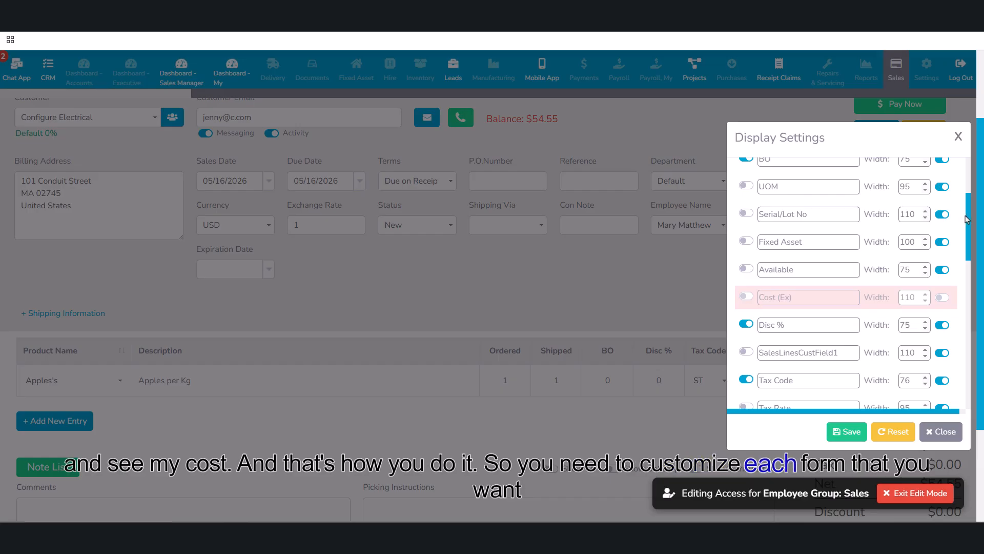
{"action": "mouse_move", "coordinate": [966, 220]}
{"action": "left_mouse_down"}
{"action": "mouse_move", "coordinate": [973, 267]}
{"action": "mouse_move", "coordinate": [969, 205]}
{"action": "left_mouse_up"}
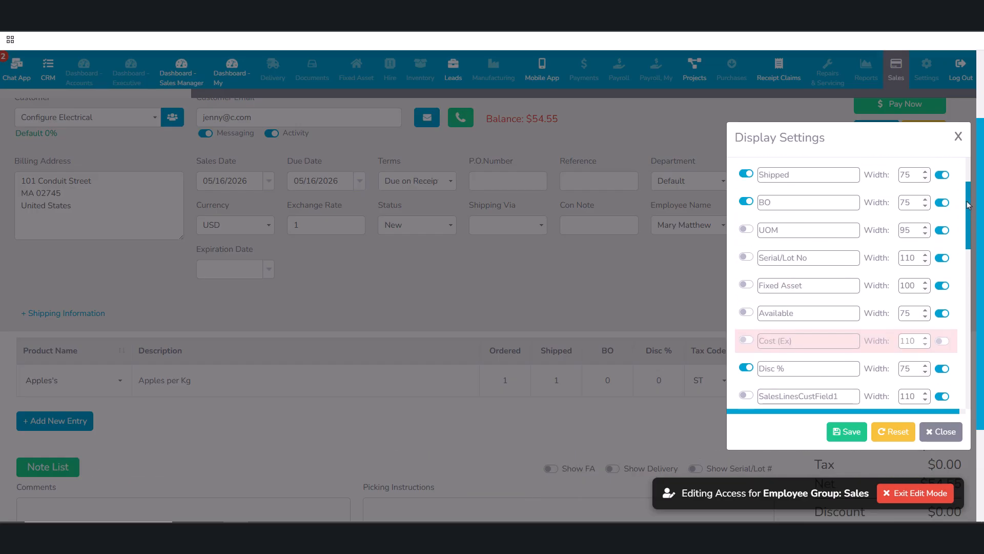
{"action": "left_click", "coordinate": [943, 342]}
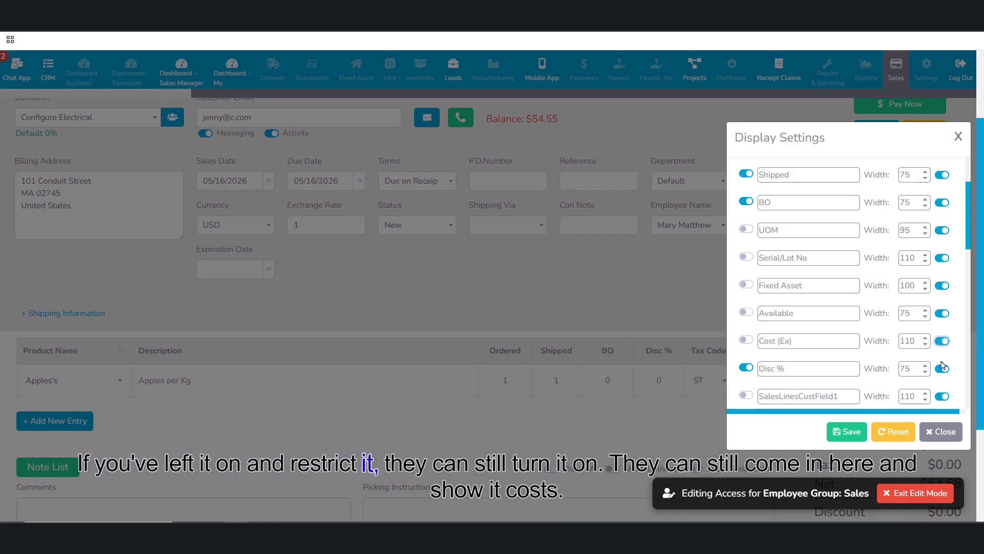
{"action": "left_click", "coordinate": [747, 340]}
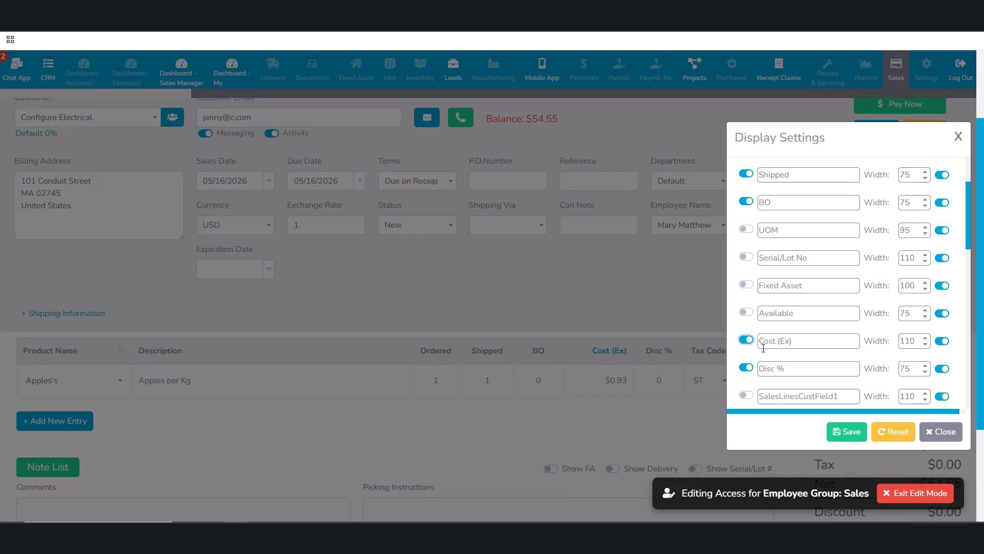
Turn off access to the Cost (Ex) column again, try to show the column, and save the display settings.
{"action": "left_click", "coordinate": [943, 341]}
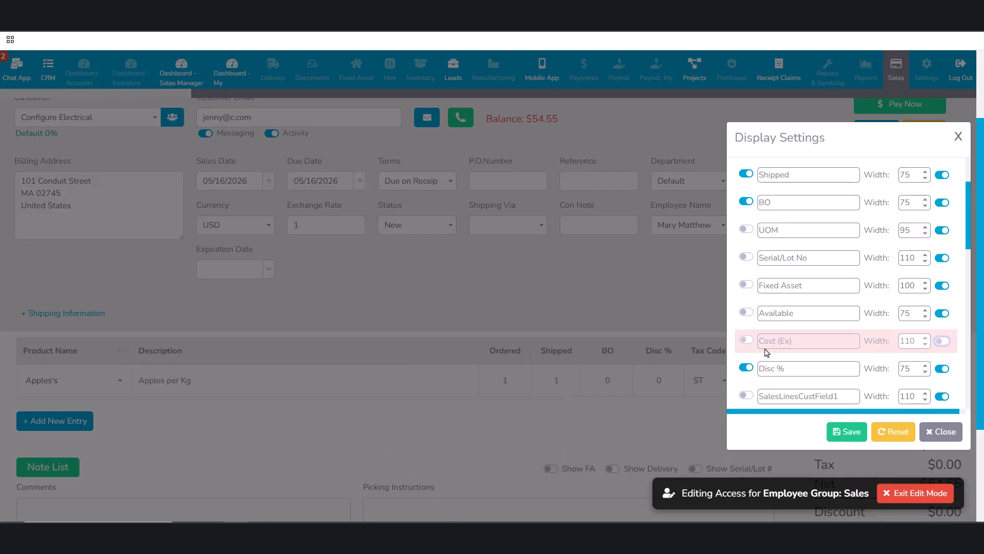
{"action": "left_click", "coordinate": [746, 340]}
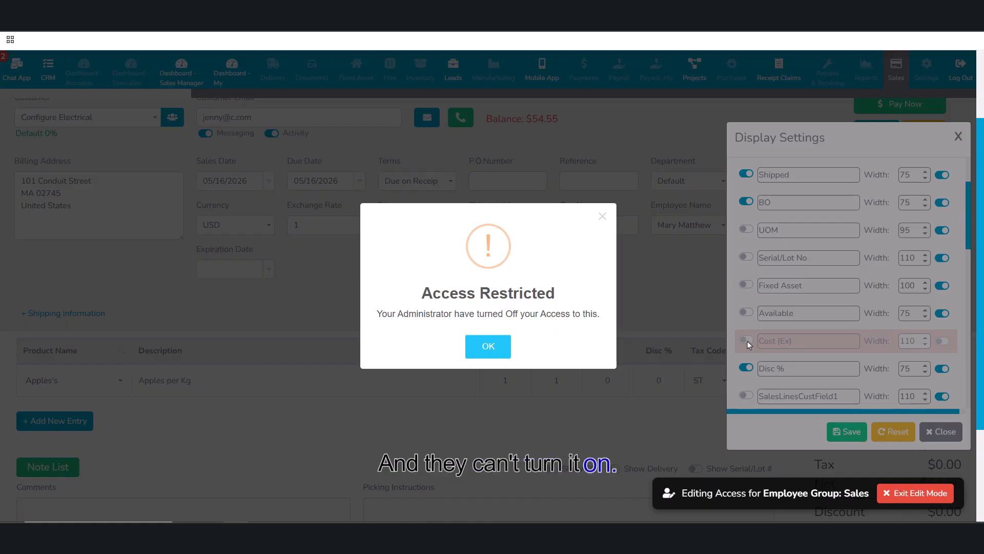
{"action": "left_click", "coordinate": [491, 347]}
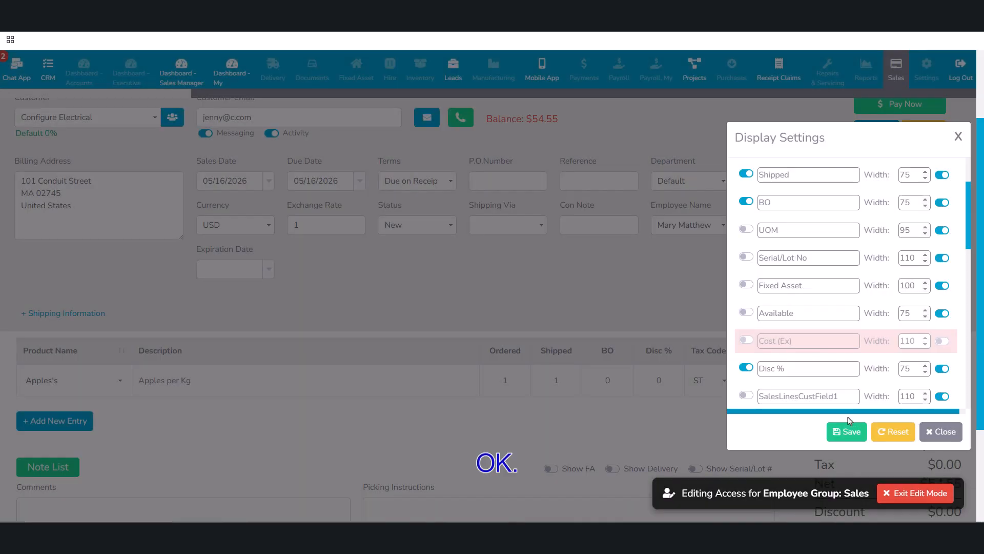
{"action": "left_click", "coordinate": [838, 437]}
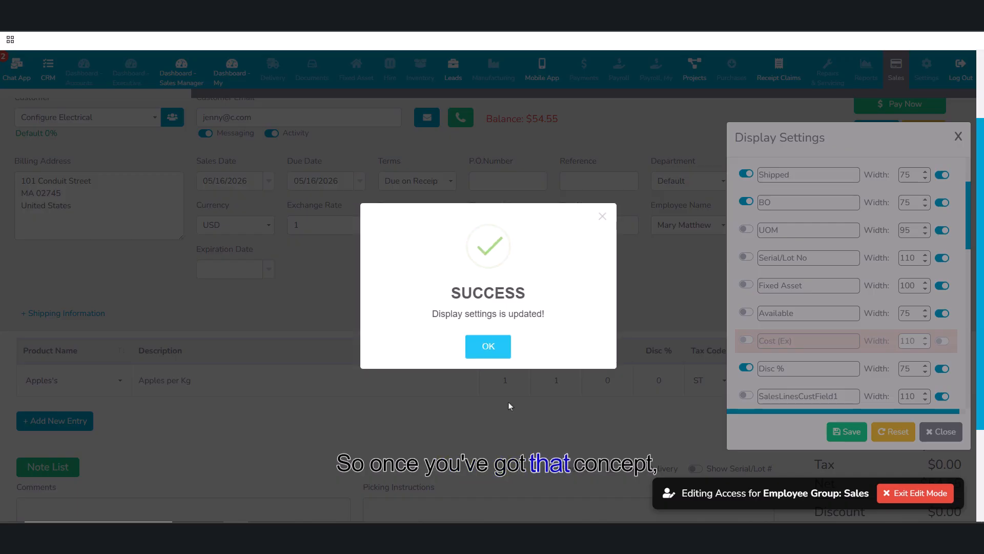
{"action": "left_click", "coordinate": [505, 354]}
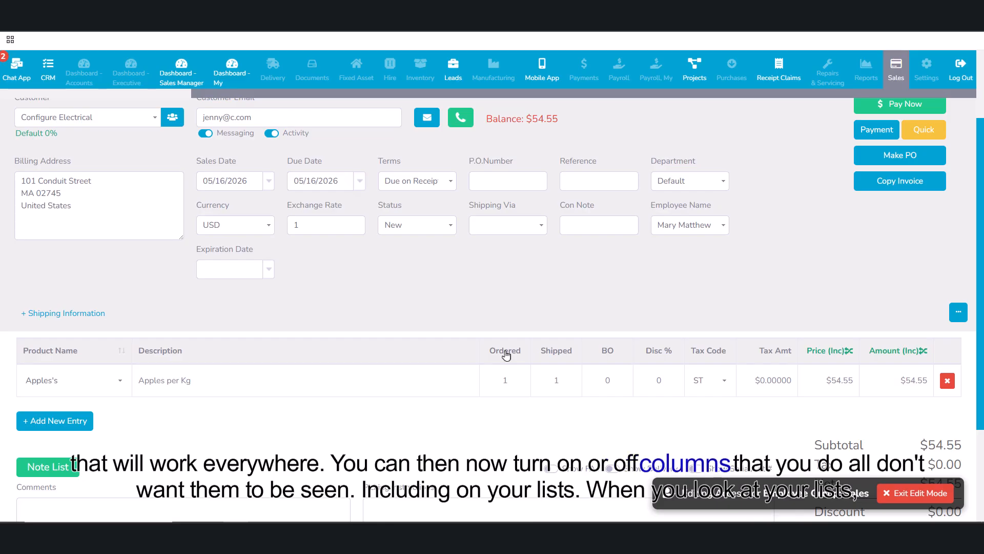
Open the Invoice List's display settings, hide the Paid column, and turn off the Sales group's access to it.
{"action": "mouse_move", "coordinate": [887, 81]}
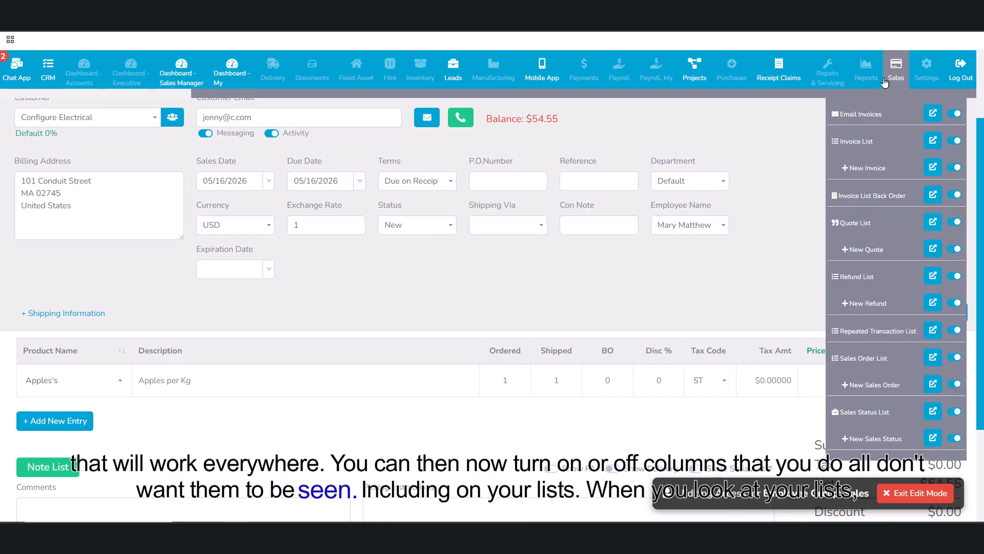
{"action": "left_click", "coordinate": [874, 140]}
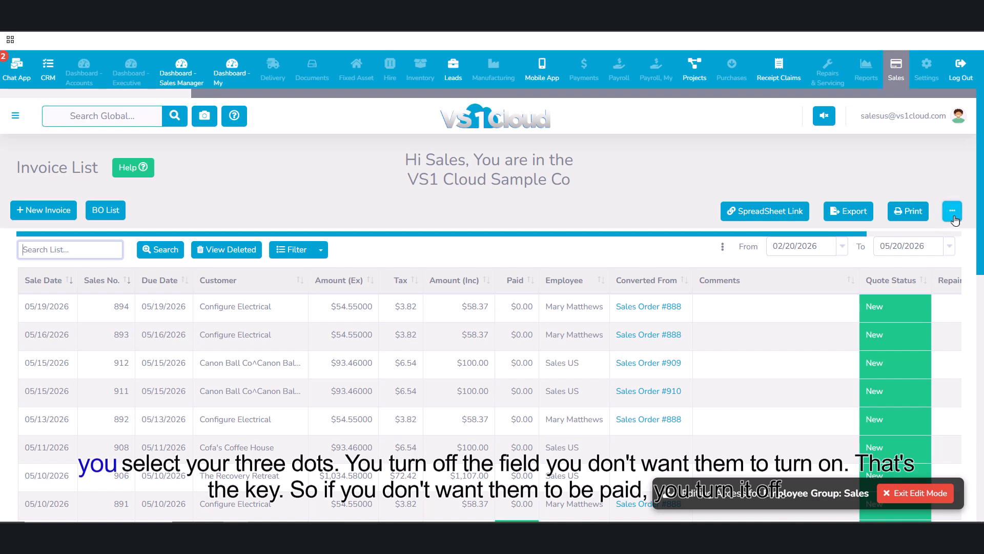
{"action": "left_click", "coordinate": [952, 211]}
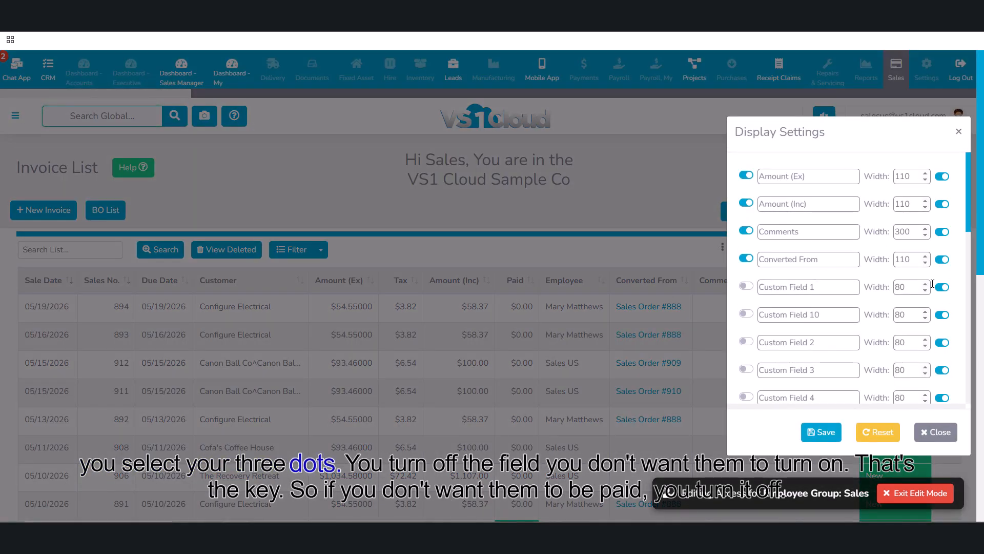
{"action": "scroll", "coordinate": [948, 287], "scroll_direction": "down", "scroll_amount": 4}
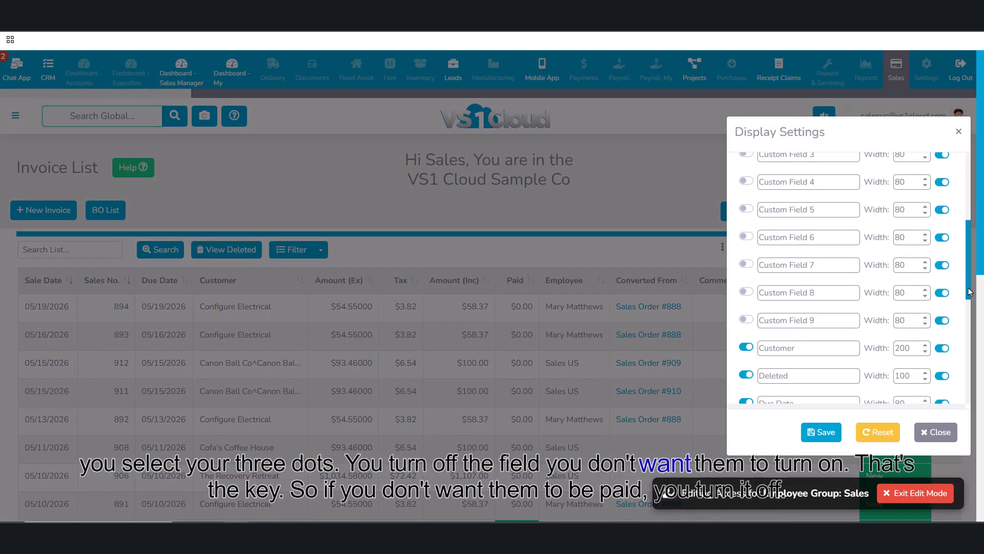
{"action": "left_click_drag", "start_coordinate": [969, 291], "coordinate": [975, 369]}
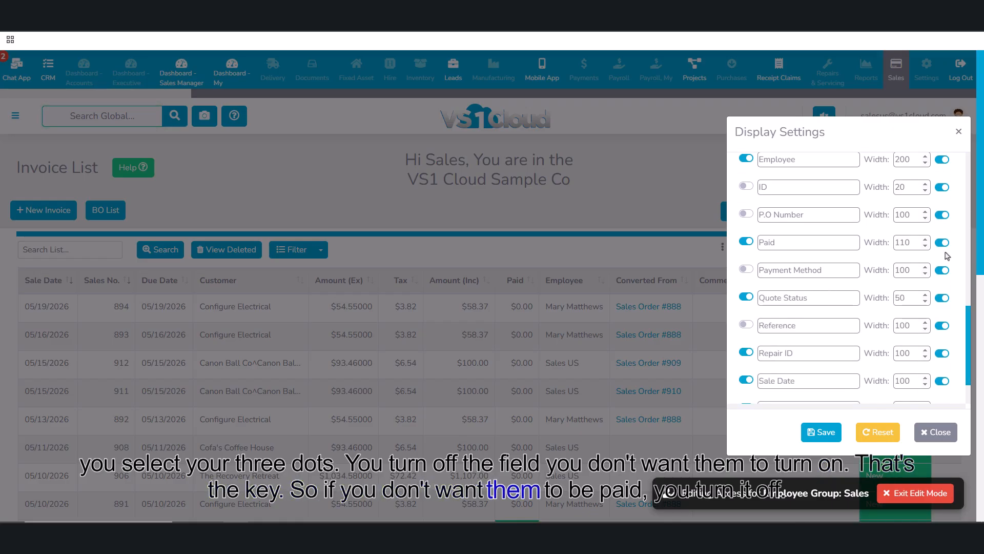
{"action": "left_click", "coordinate": [747, 242]}
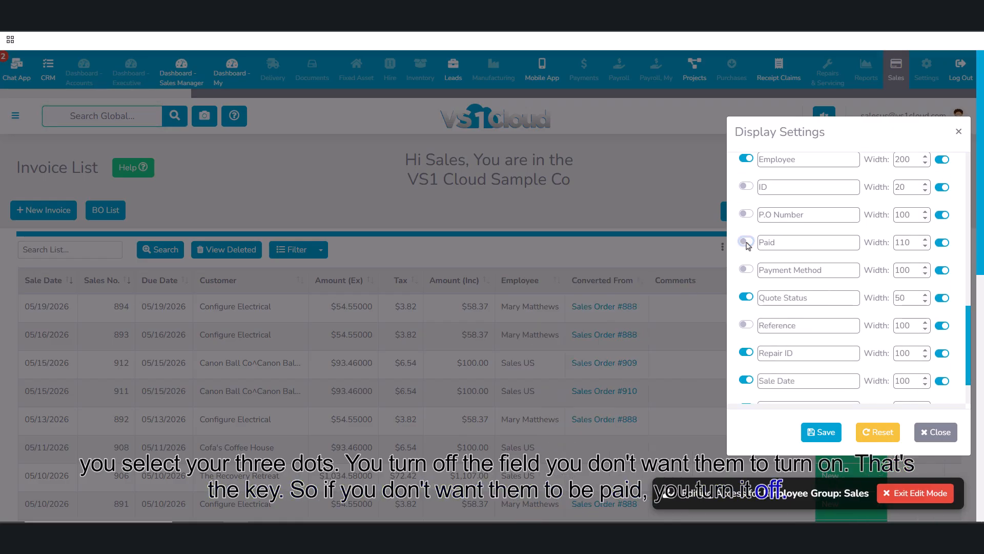
{"action": "left_click", "coordinate": [943, 243]}
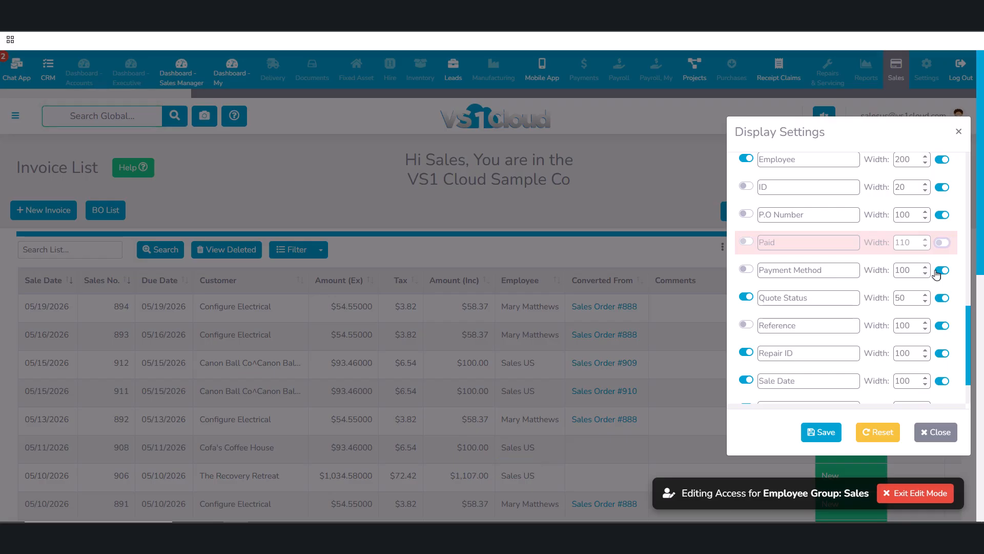
Re-enable and show the Paid column, then turn off the group's access while leaving the column shown.
{"action": "left_click", "coordinate": [943, 243]}
{"action": "left_click", "coordinate": [747, 243]}
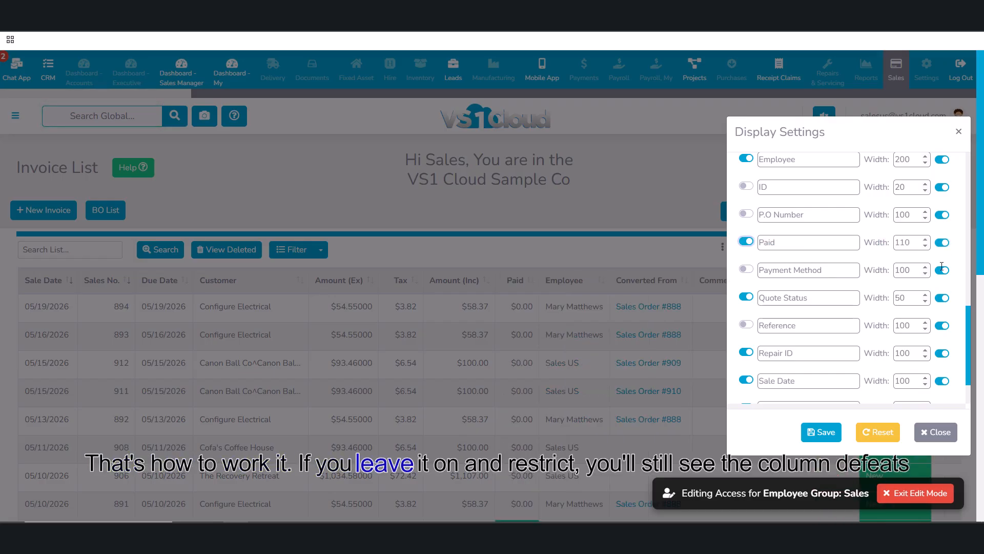
{"action": "left_click", "coordinate": [942, 243]}
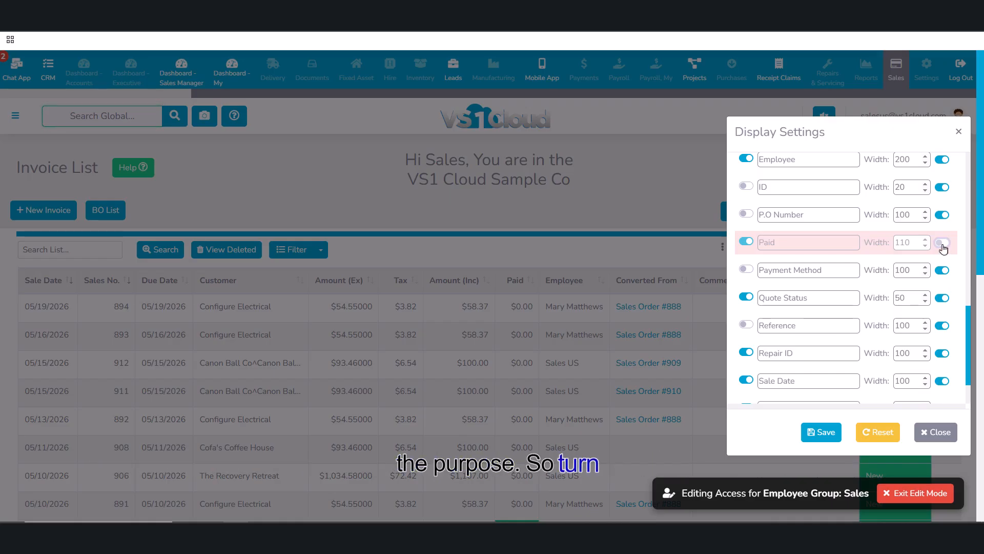
Hide and restrict the Paid column once more, restore both its visibility and access, and close the display settings.
{"action": "left_click", "coordinate": [935, 247]}
{"action": "left_click", "coordinate": [749, 242]}
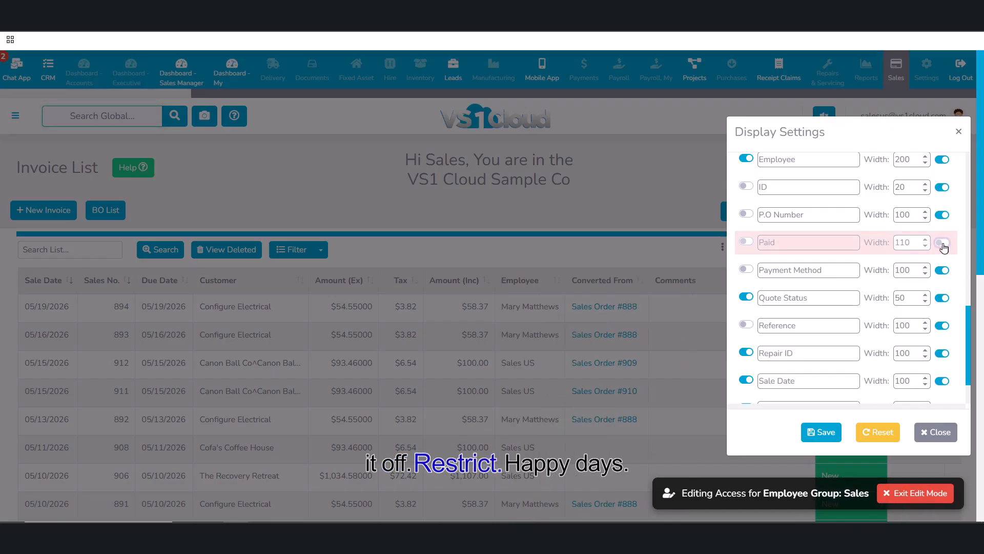
{"action": "left_click", "coordinate": [942, 243]}
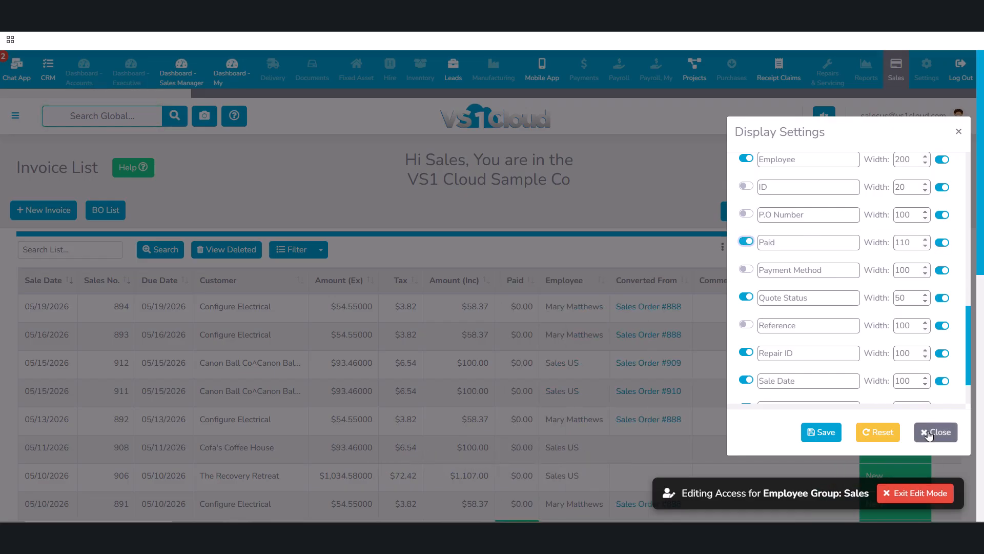
{"action": "left_click", "coordinate": [938, 433]}
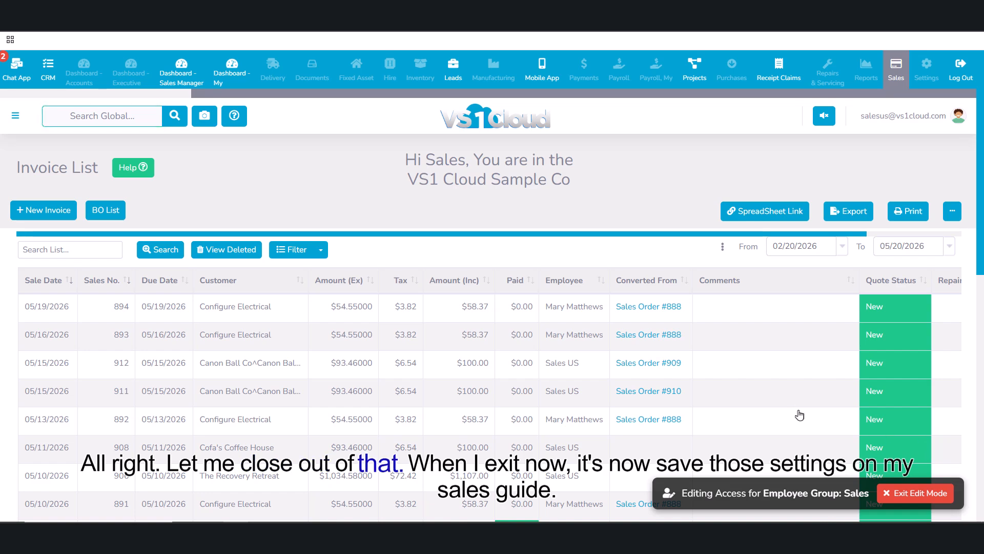
Exit access editing for the Sales group and open the second employee's record from the Employee List.
{"action": "left_click", "coordinate": [918, 493]}
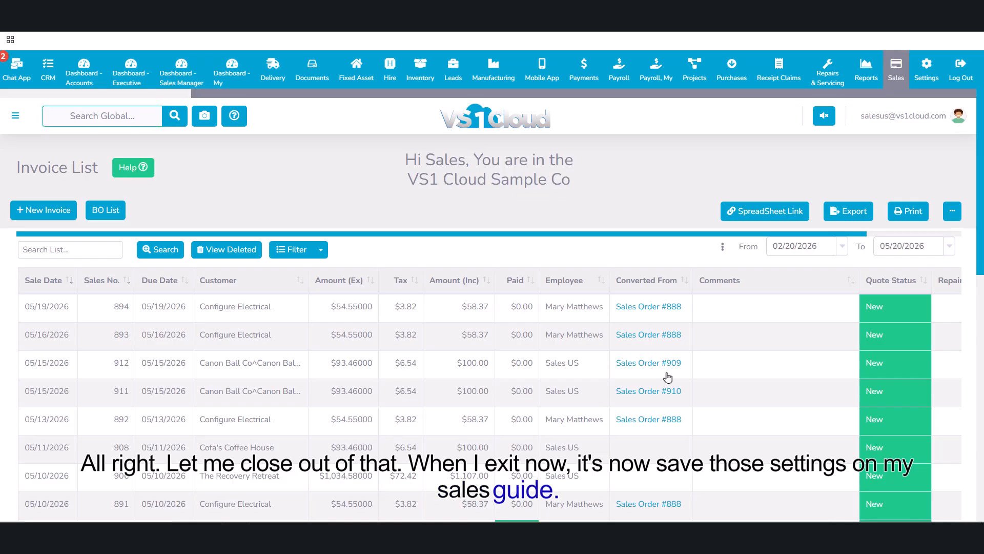
{"action": "left_click_drag", "start_coordinate": [374, 95], "coordinate": [124, 97]}
{"action": "mouse_move", "coordinate": [229, 72]}
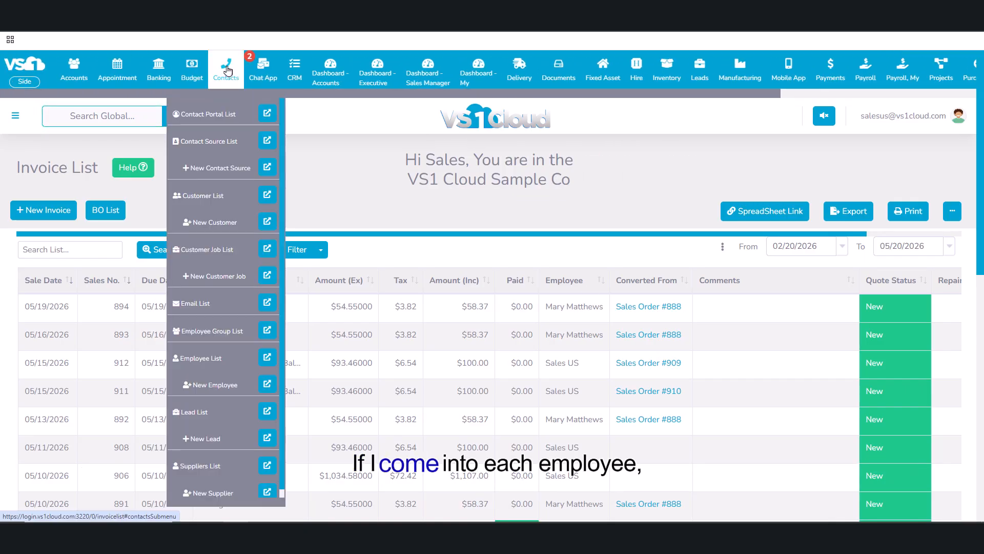
{"action": "left_click", "coordinate": [204, 359]}
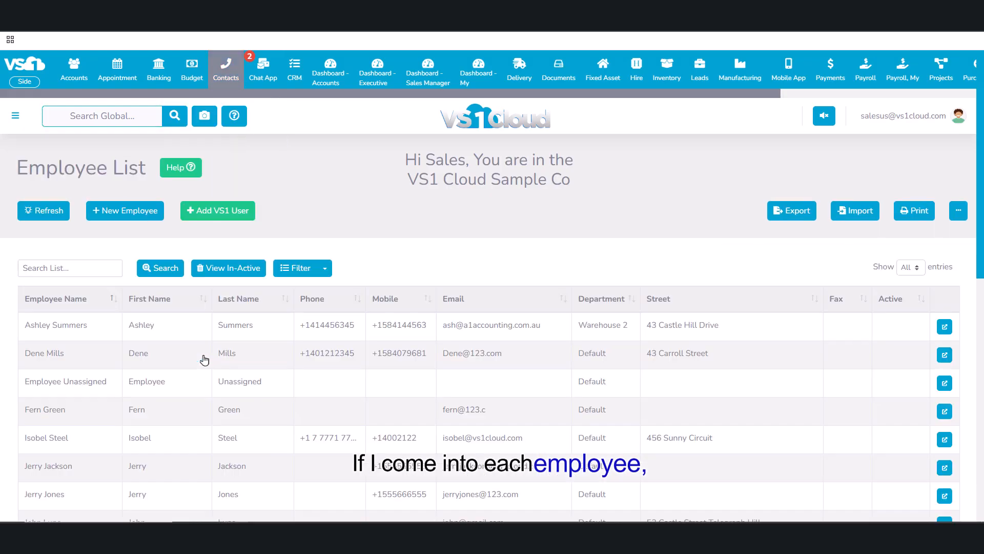
{"action": "left_click", "coordinate": [164, 360]}
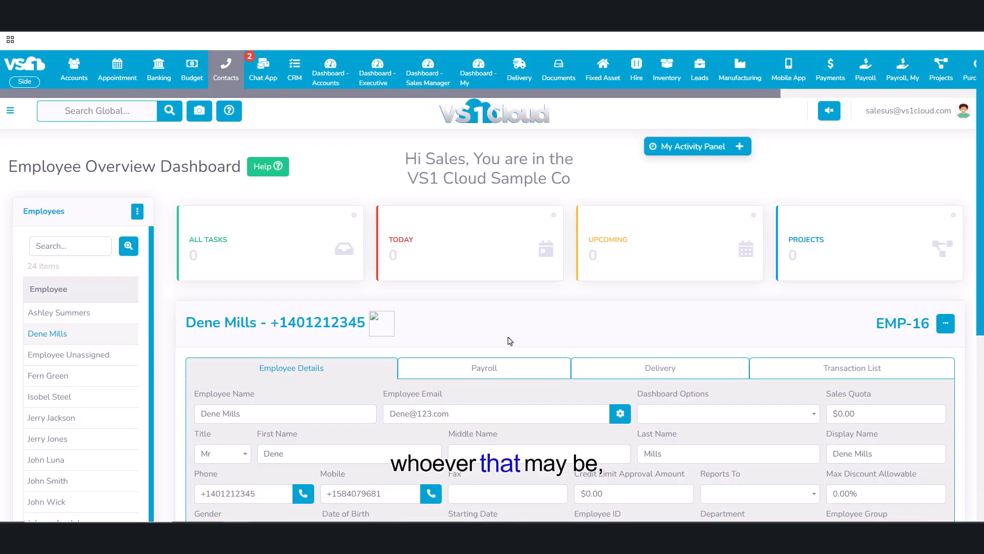
Load the individual access levels for this employee, acknowledge the notice, and exit edit mode without changing anything.
{"action": "scroll", "coordinate": [513, 343], "scroll_direction": "down", "scroll_amount": 5}
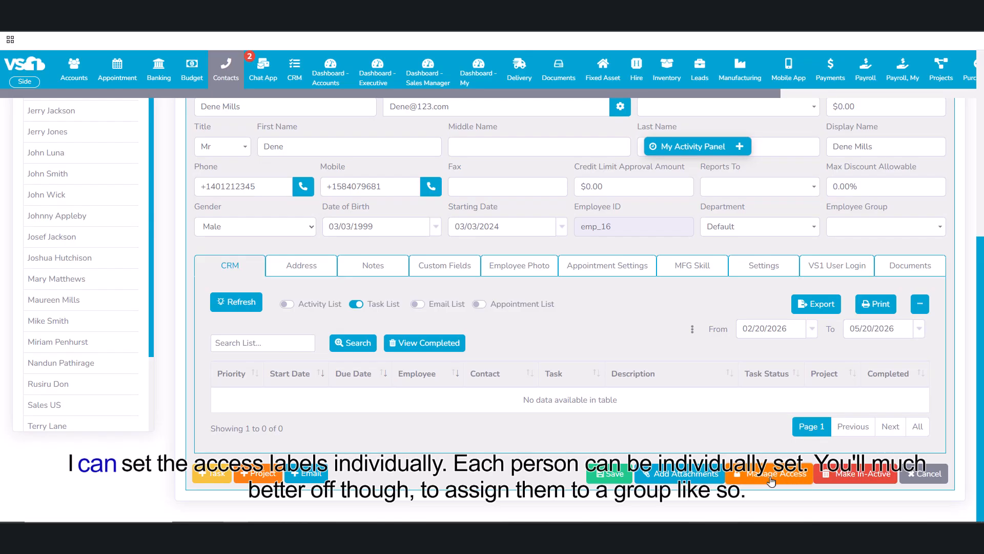
{"action": "left_click", "coordinate": [792, 477]}
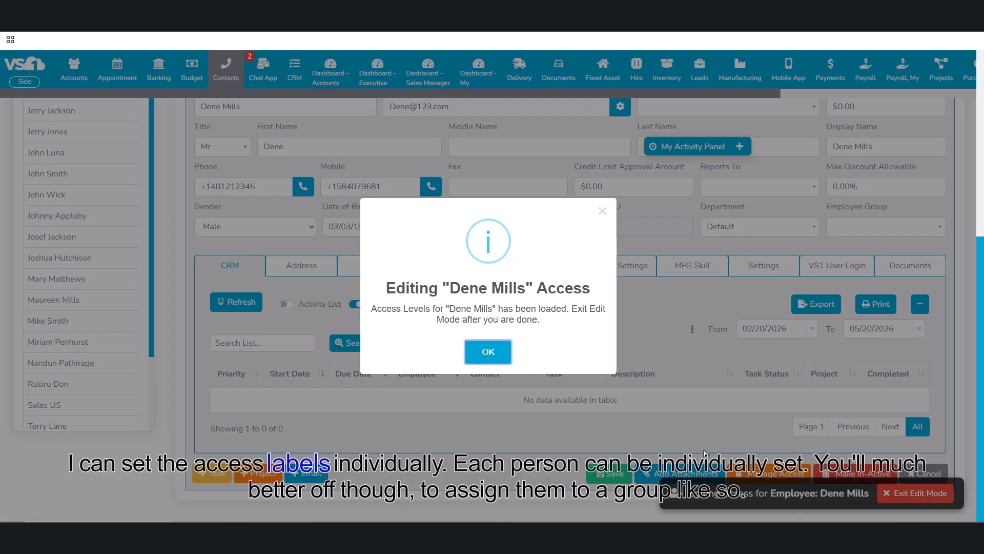
{"action": "left_click", "coordinate": [502, 352]}
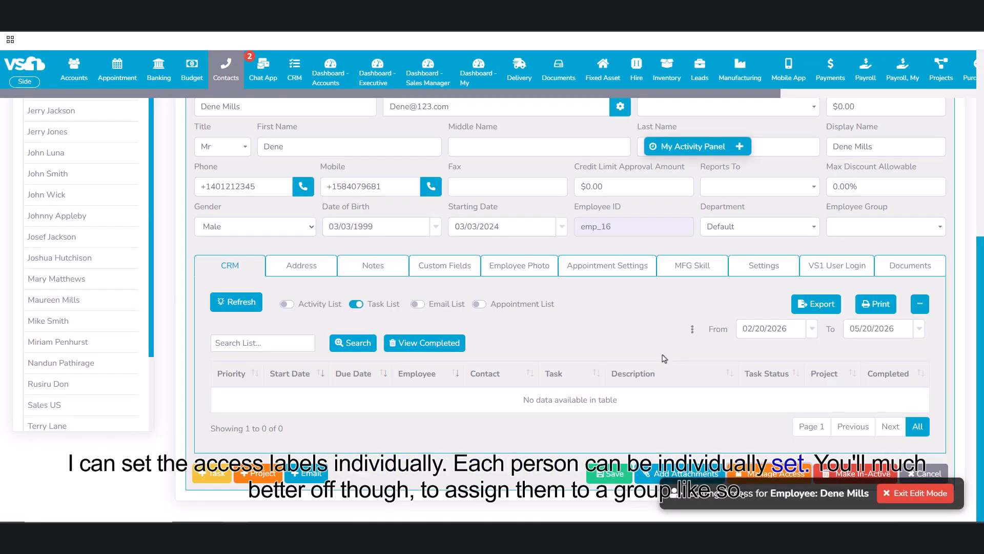
{"action": "left_click", "coordinate": [917, 493]}
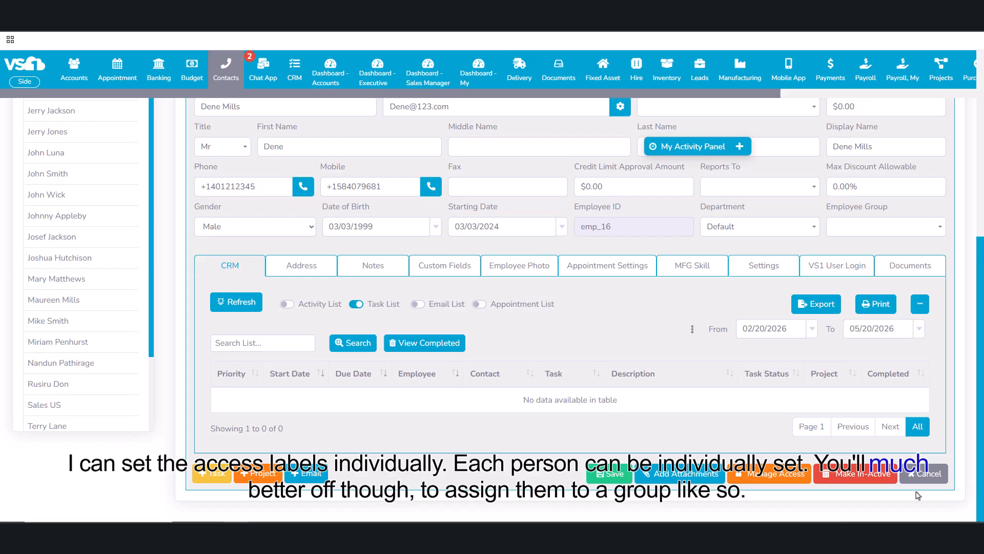
View the groups available for the employee's Employee Group field and close the list without choosing one.
{"action": "left_click", "coordinate": [907, 234]}
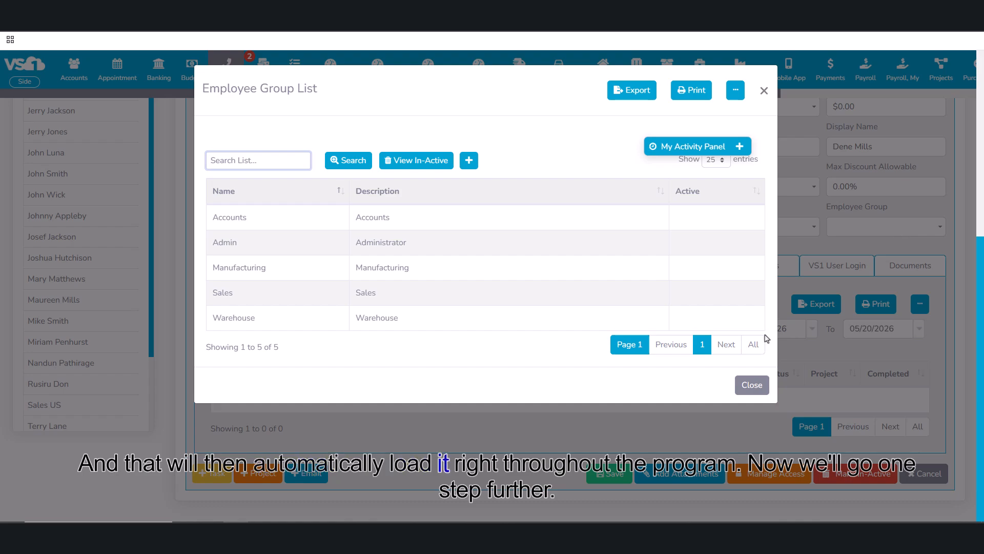
{"action": "left_click", "coordinate": [757, 389]}
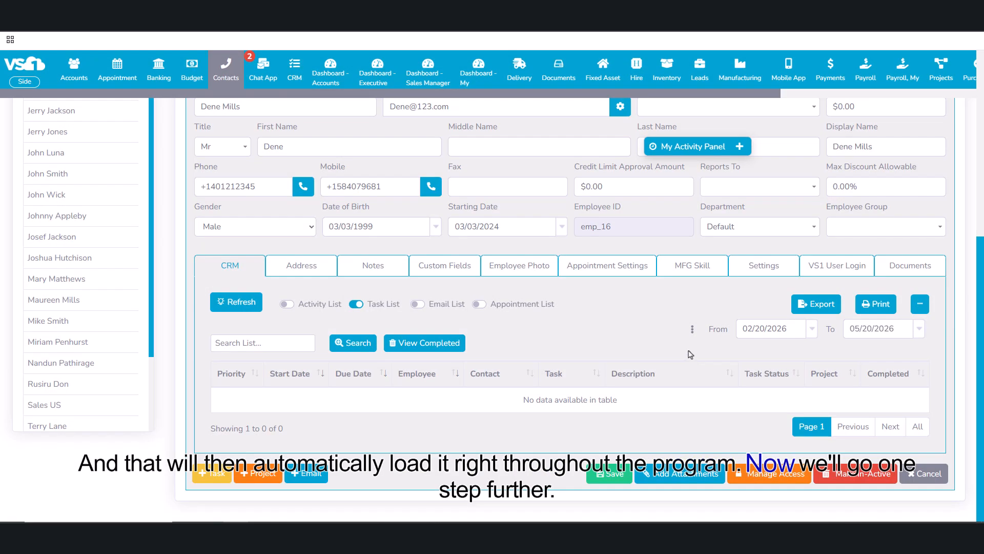
{"action": "scroll", "coordinate": [663, 360], "scroll_direction": "up", "scroll_amount": 5}
{"action": "scroll", "coordinate": [661, 361], "scroll_direction": "up", "scroll_amount": 2}
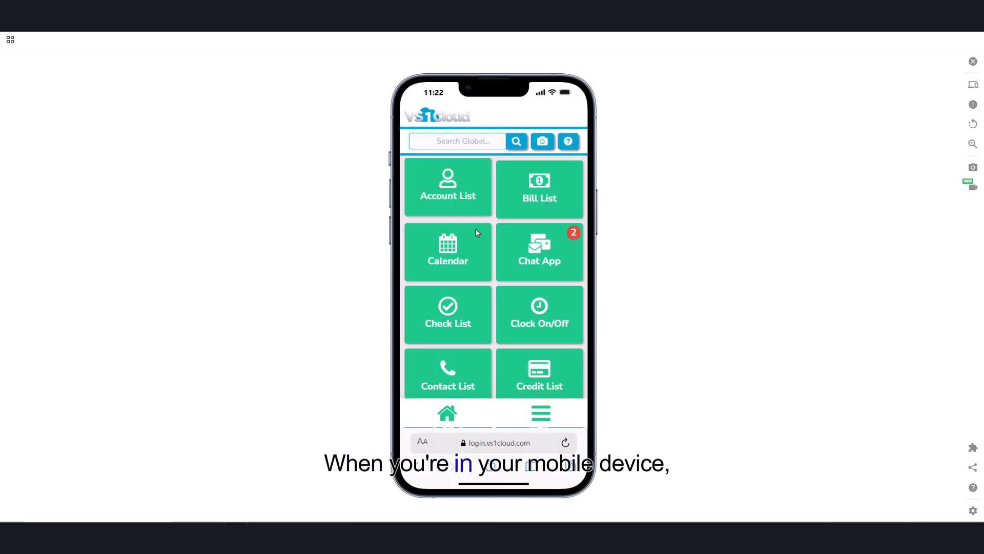
In the mobile app, open Customise Screen, view the preset layout options, and cancel without changes.
{"action": "left_click", "coordinate": [542, 415]}
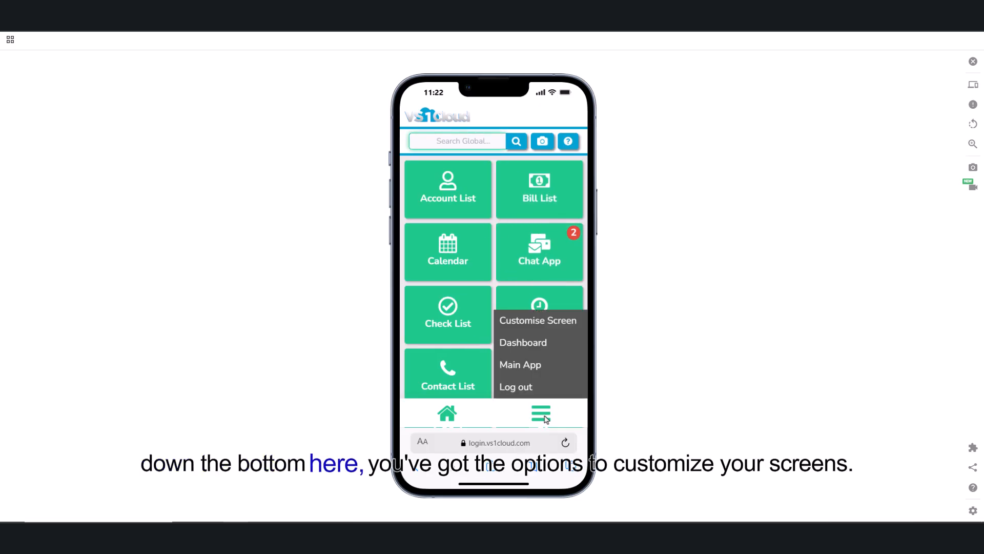
{"action": "left_click", "coordinate": [550, 325]}
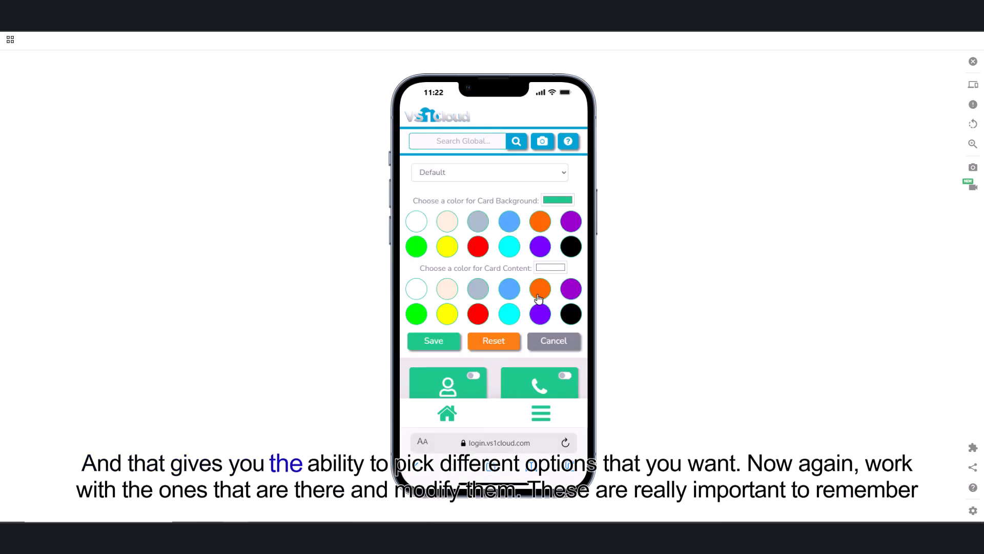
{"action": "left_click", "coordinate": [491, 179]}
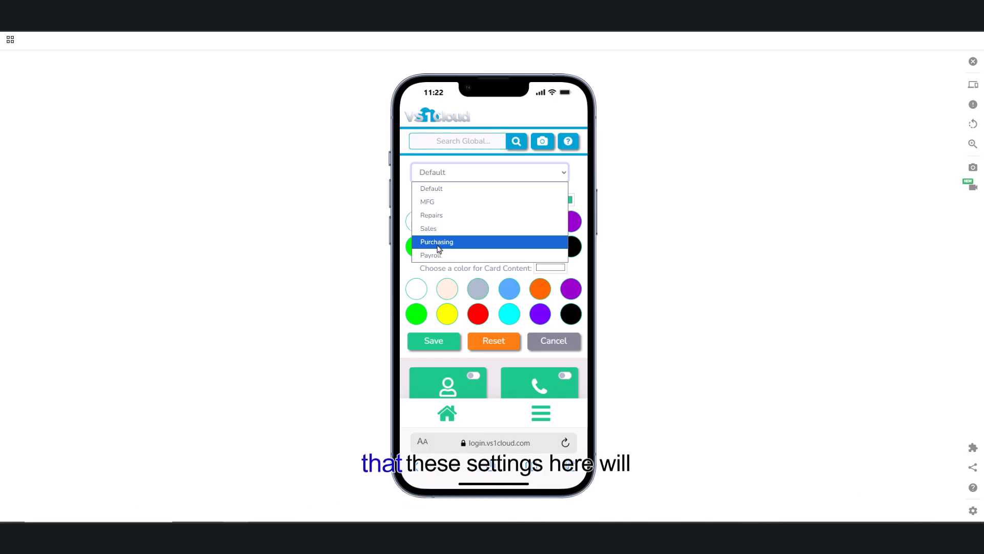
{"action": "left_click", "coordinate": [581, 176]}
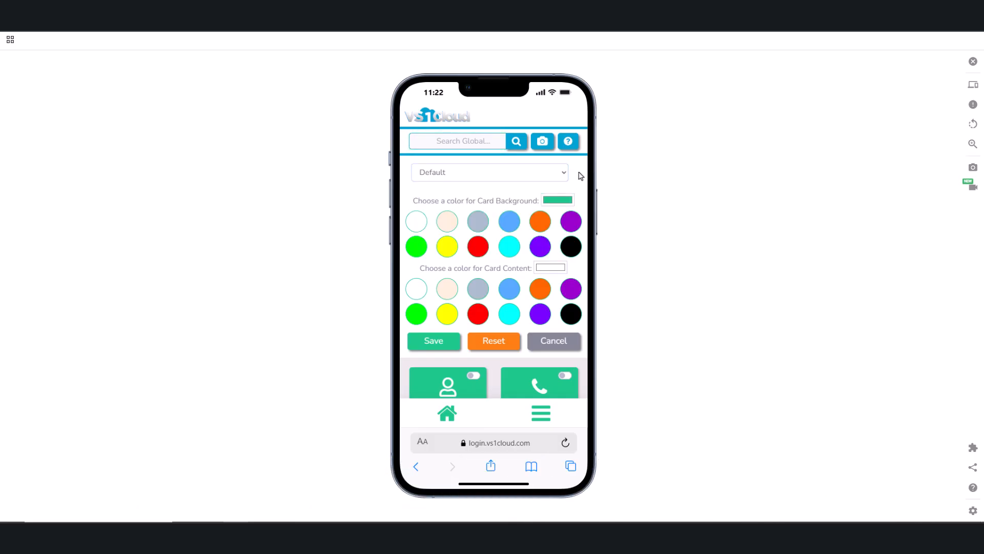
{"action": "left_click", "coordinate": [554, 346]}
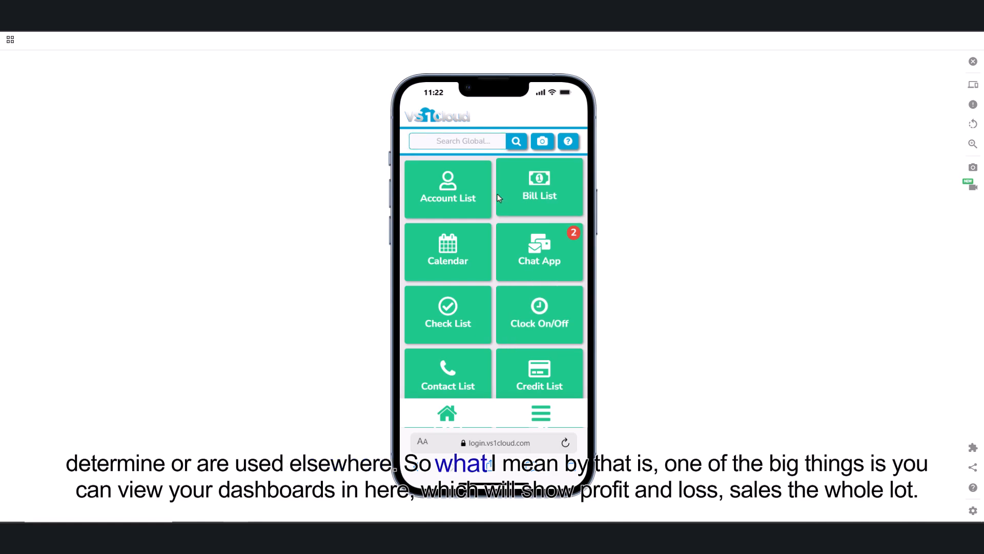
View the mobile app's Dashboard with the Sales Overview chart and return to the home screen.
{"action": "left_click", "coordinate": [540, 414]}
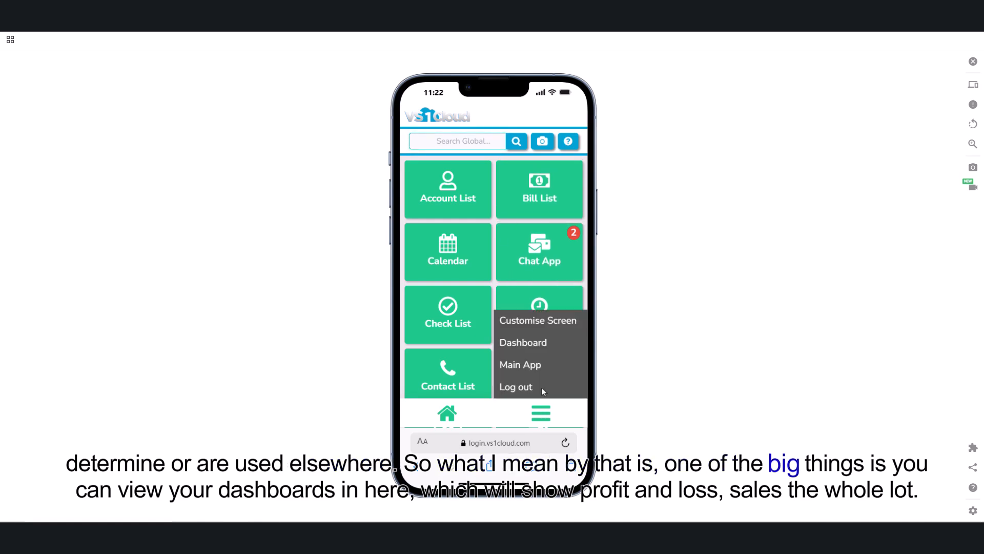
{"action": "left_click", "coordinate": [541, 344]}
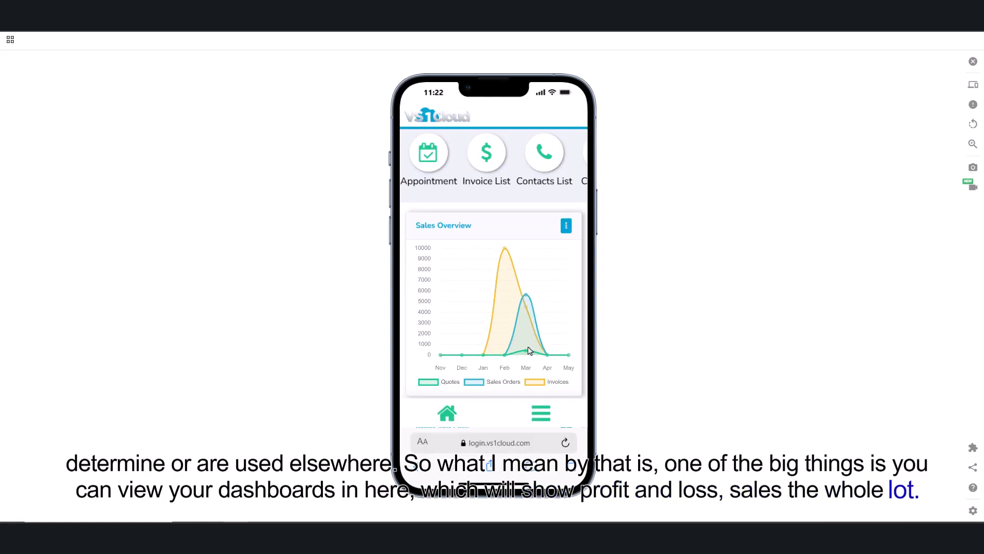
{"action": "left_click", "coordinate": [449, 418]}
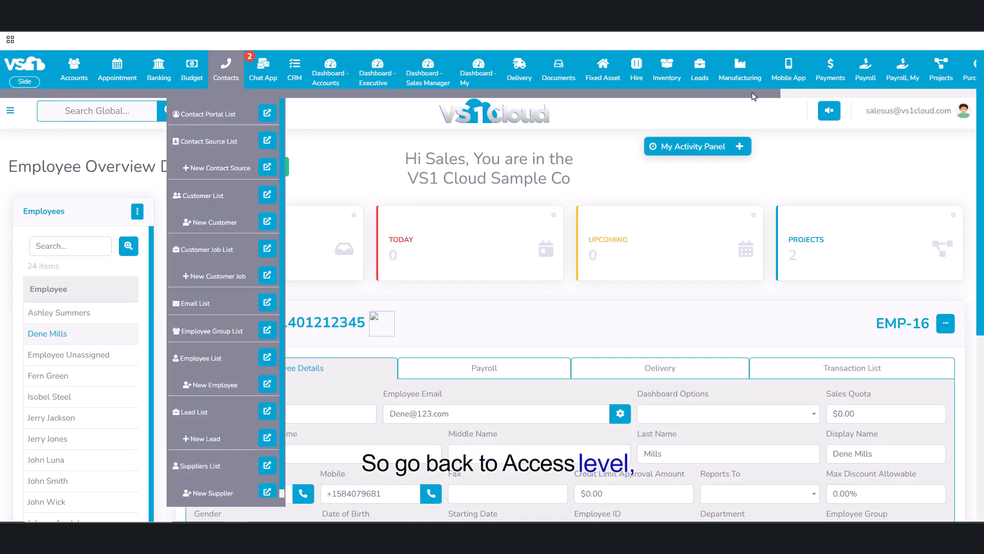
Open the VS1 Modules settings and go to the Employee Modules access list.
{"action": "left_click_drag", "start_coordinate": [758, 93], "coordinate": [957, 95]}
{"action": "mouse_move", "coordinate": [929, 71]}
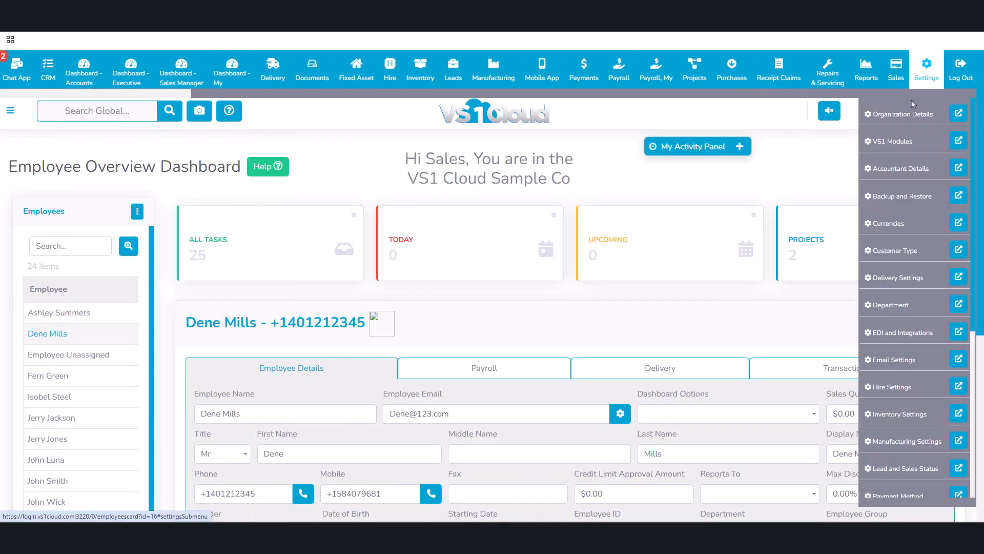
{"action": "left_click", "coordinate": [893, 142]}
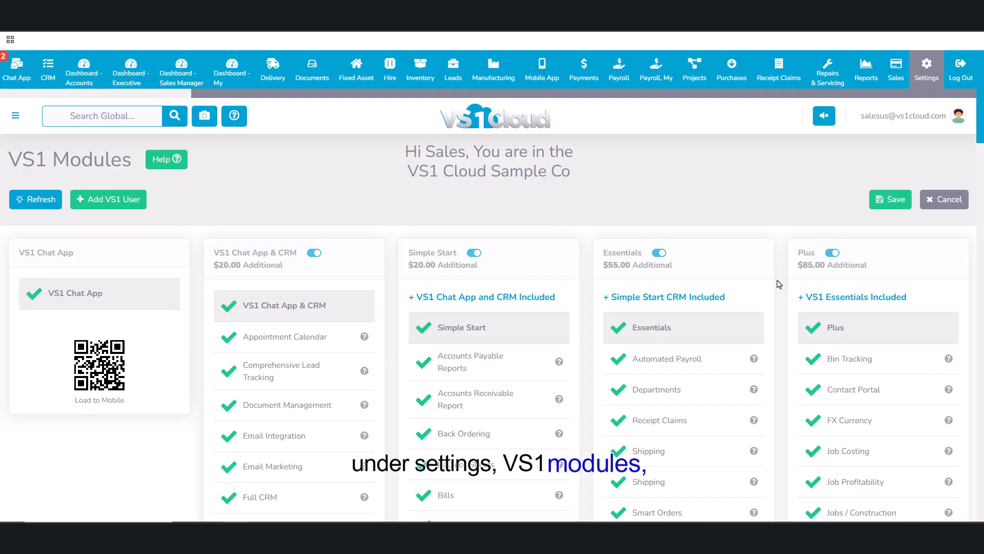
{"action": "scroll", "coordinate": [781, 288], "scroll_direction": "down", "scroll_amount": 20}
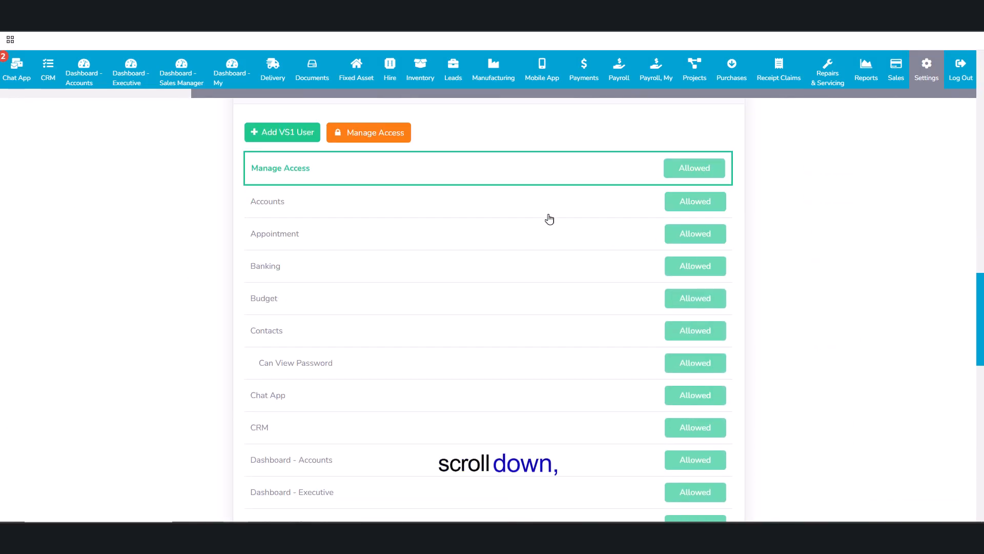
Load the access levels of the Admin employee group for editing and acknowledge the notice.
{"action": "left_click", "coordinate": [376, 133]}
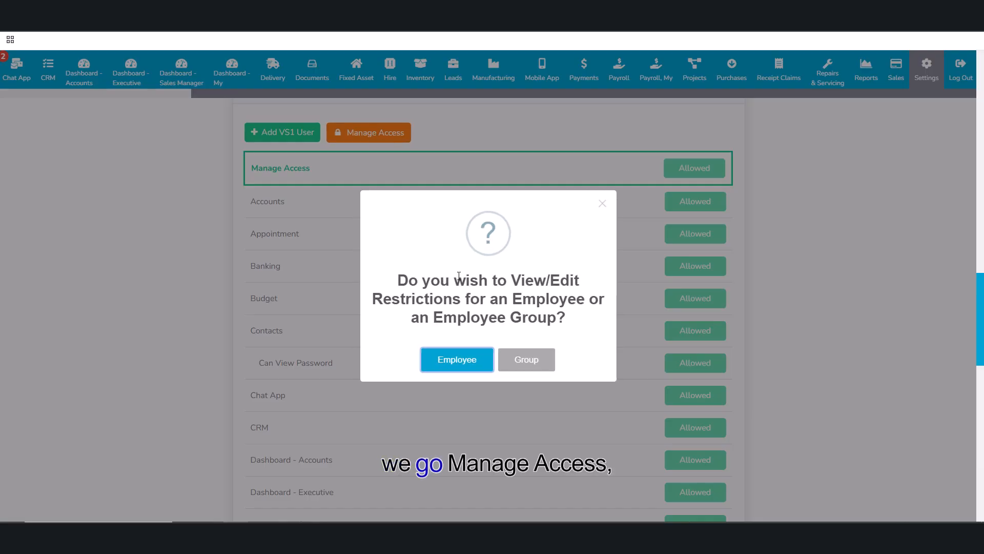
{"action": "left_click", "coordinate": [524, 365]}
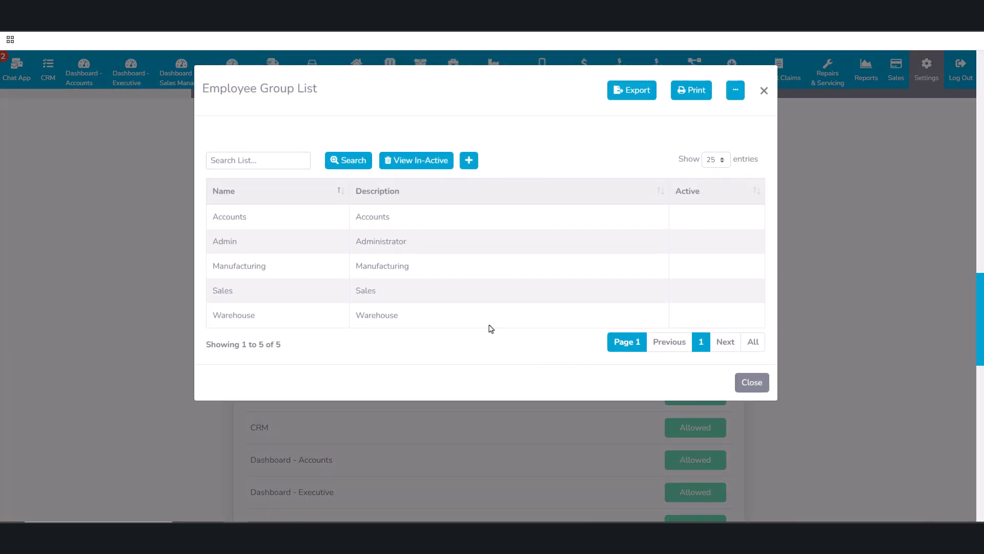
{"action": "left_click", "coordinate": [379, 248]}
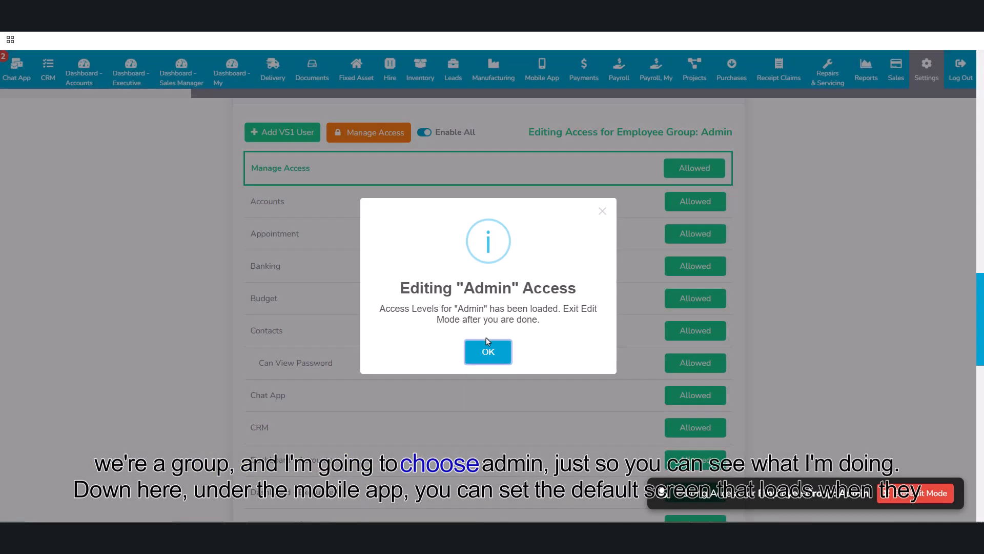
{"action": "left_click", "coordinate": [489, 352]}
Set the Admin group's Mobile App Screen to Sales and restrict its Mobile App - Customize access.
{"action": "scroll", "coordinate": [497, 362], "scroll_direction": "down", "scroll_amount": 7}
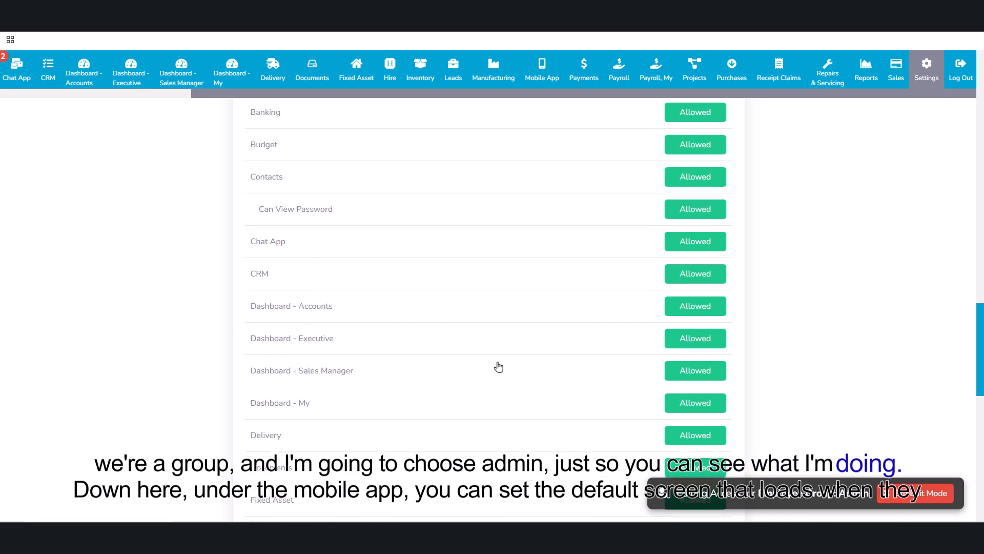
{"action": "scroll", "coordinate": [498, 365], "scroll_direction": "down", "scroll_amount": 4}
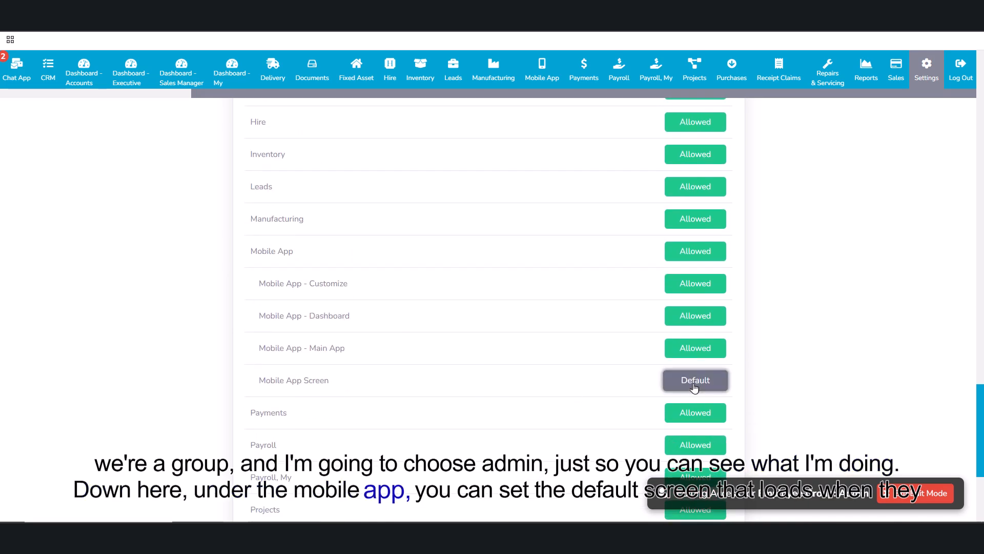
{"action": "left_click", "coordinate": [696, 384]}
{"action": "left_click", "coordinate": [708, 388]}
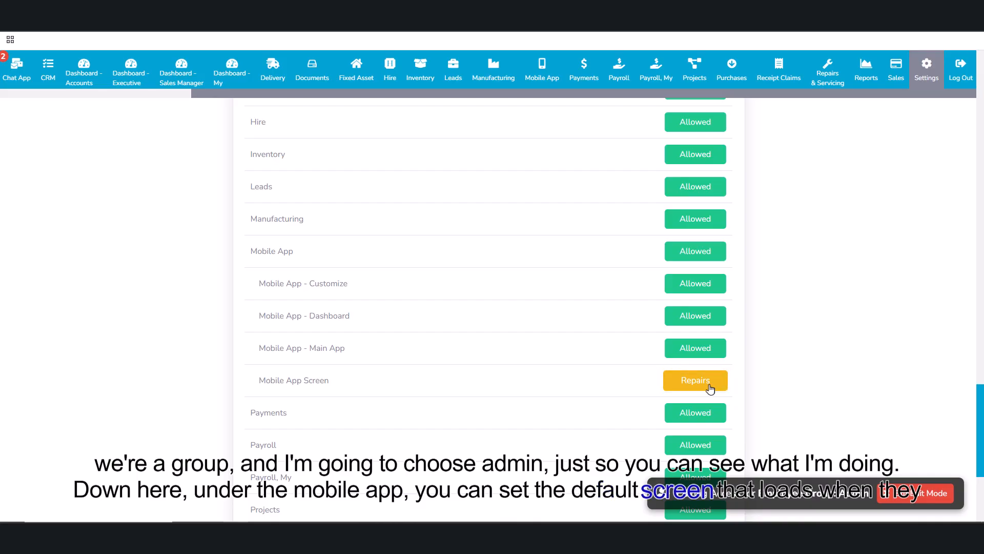
{"action": "left_click", "coordinate": [710, 389]}
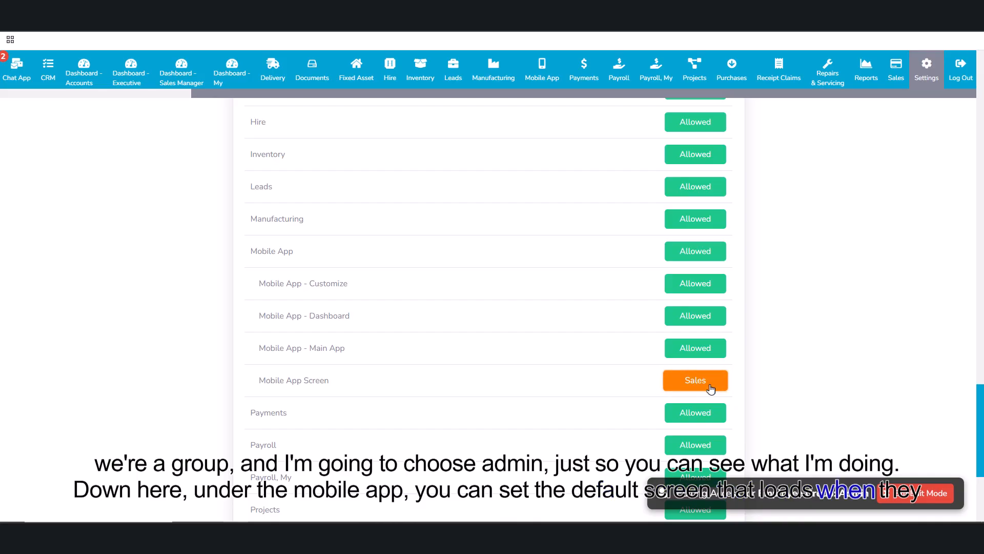
{"action": "left_click", "coordinate": [700, 288]}
{"action": "left_click", "coordinate": [705, 316]}
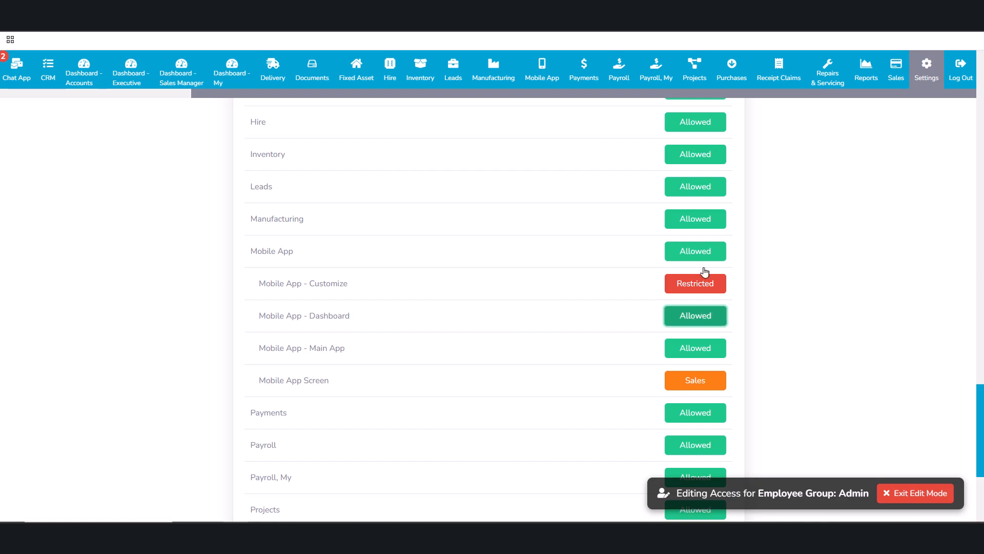
Restore Mobile App - Customize to Allowed and Mobile App Screen to Default for the Admin group, and exit edit mode.
{"action": "left_click", "coordinate": [695, 284]}
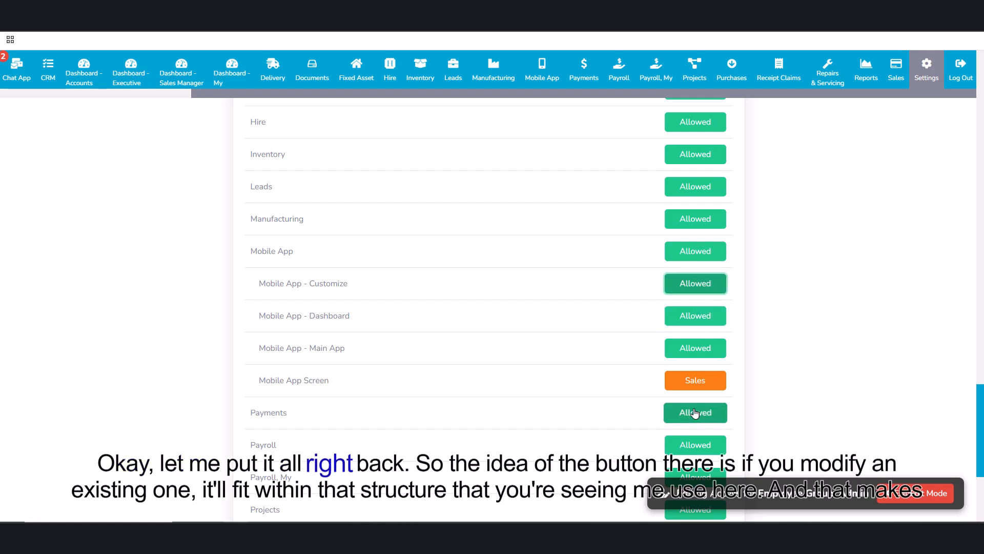
{"action": "left_click", "coordinate": [710, 385]}
{"action": "left_click", "coordinate": [711, 388]}
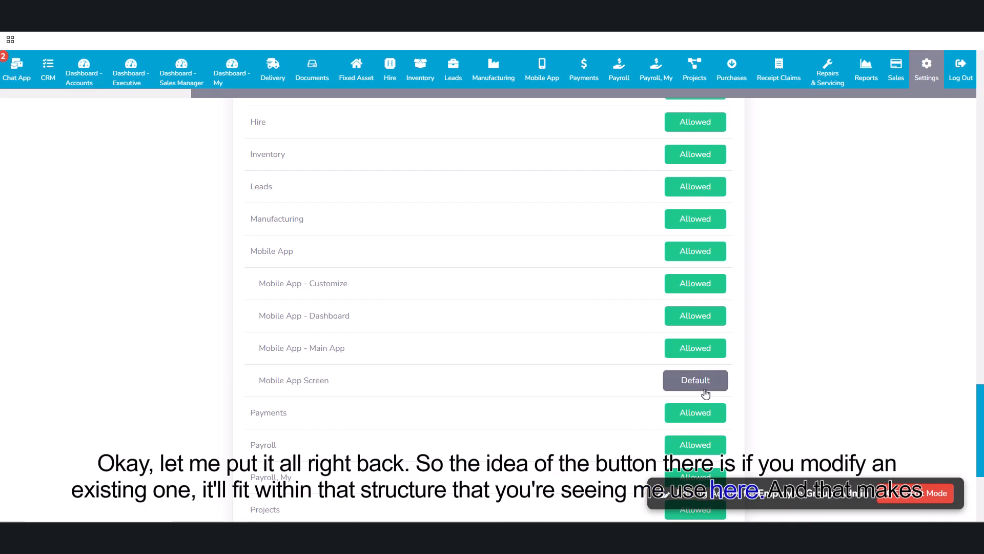
{"action": "left_click", "coordinate": [925, 497]}
{"action": "scroll", "coordinate": [610, 267], "scroll_direction": "up", "scroll_amount": 15}
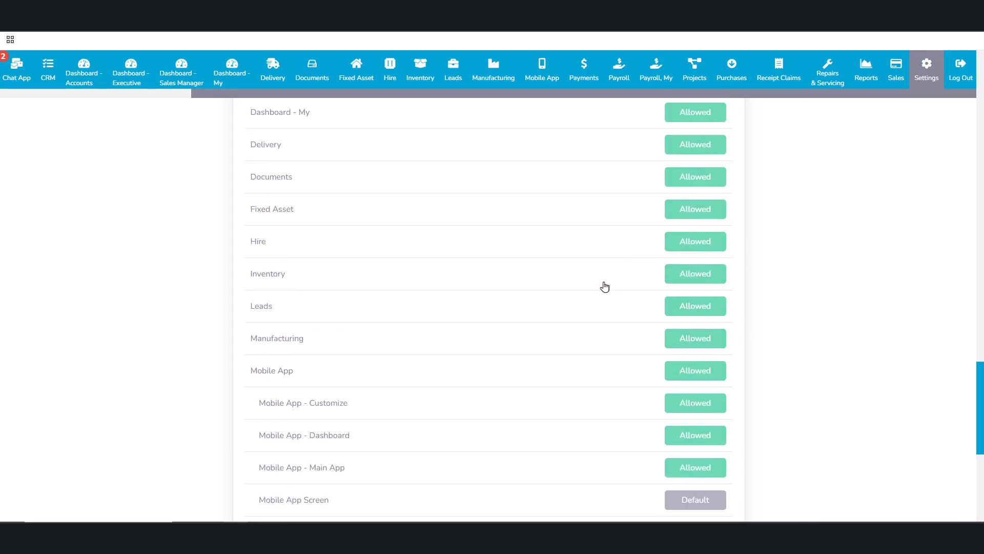
{"action": "scroll", "coordinate": [602, 298], "scroll_direction": "up", "scroll_amount": 6}
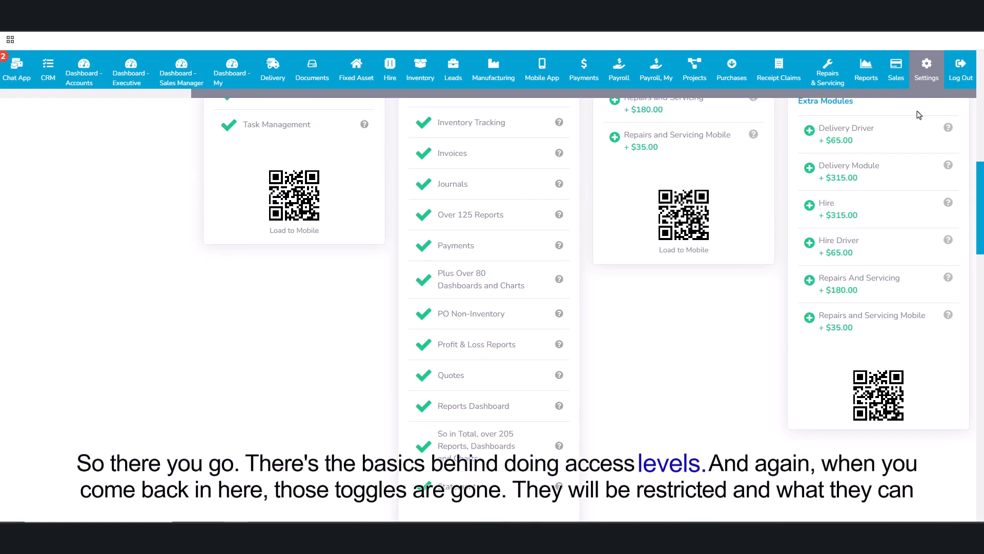
{"action": "left_click", "coordinate": [897, 72]}
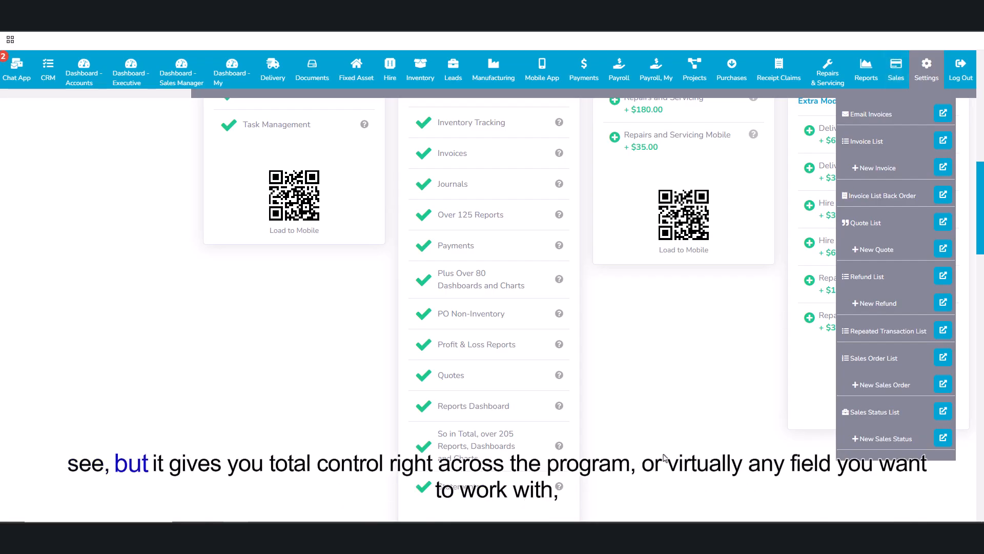
{"action": "left_click", "coordinate": [665, 458]}
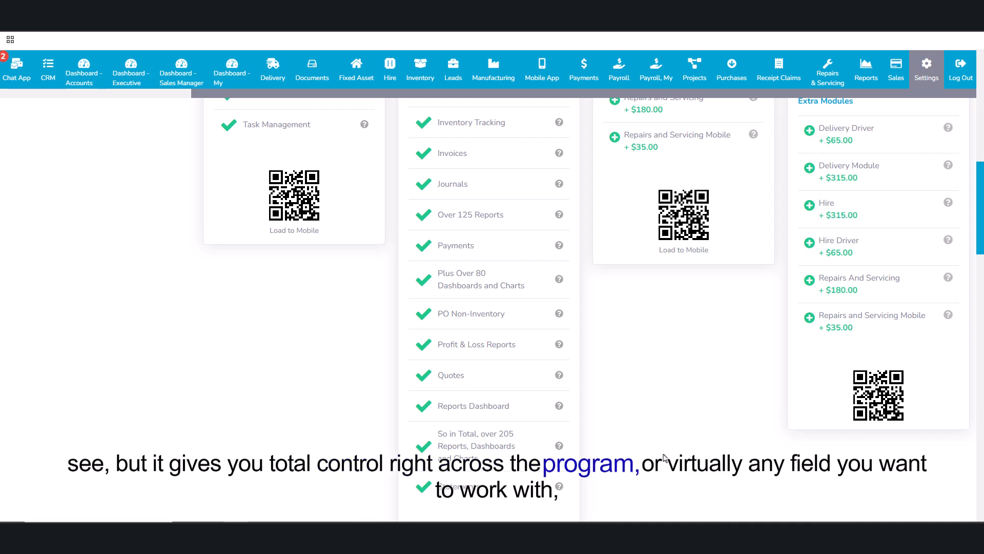
{"action": "scroll", "coordinate": [663, 457], "scroll_direction": "down", "scroll_amount": 9}
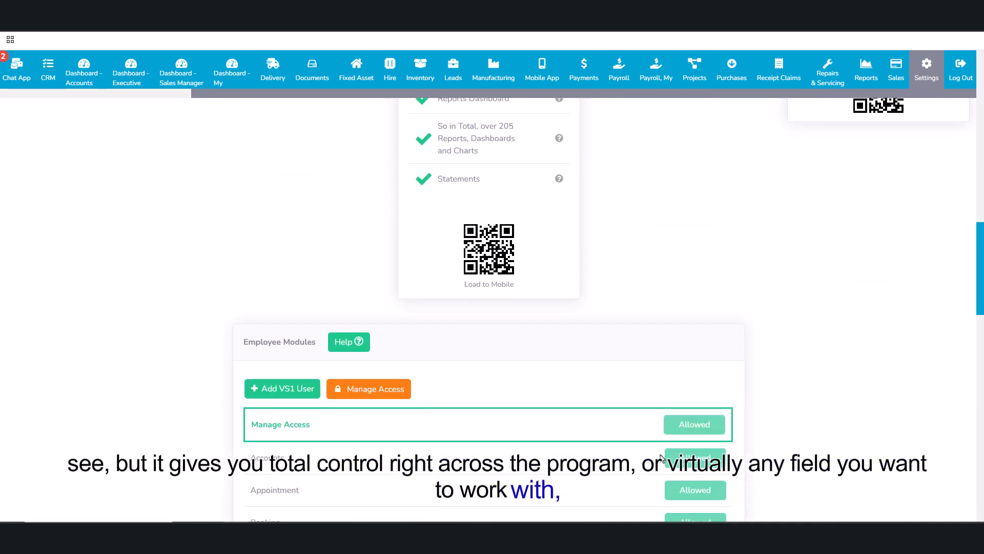